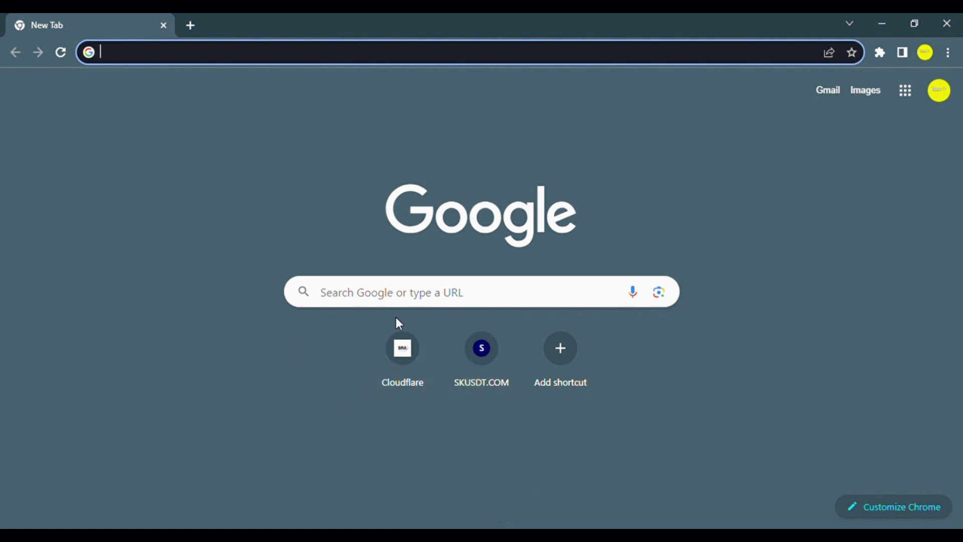
# Search Google for trafficg and open the TrafficG - Top Traffic Exchange result in a new tab.
pyautogui.click(406, 306)
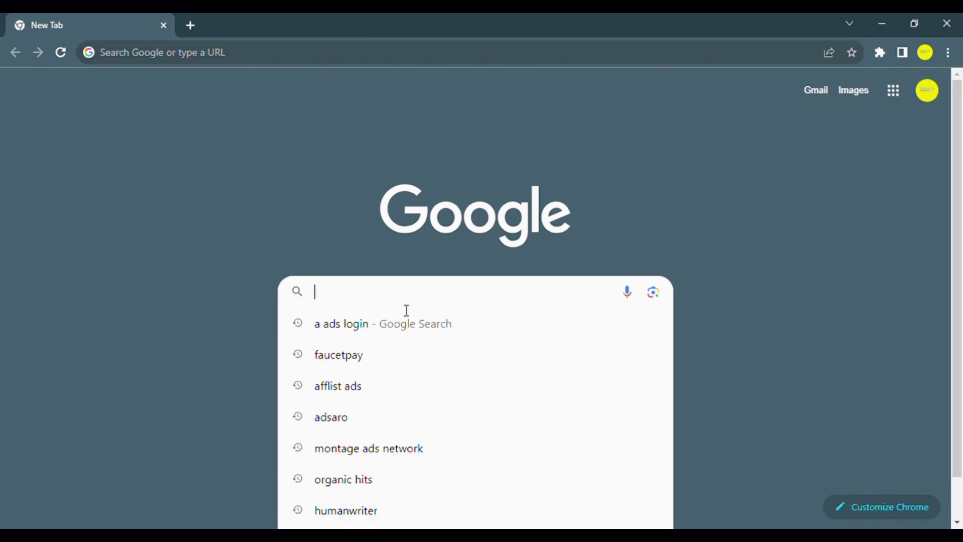
pyautogui.write('tra')
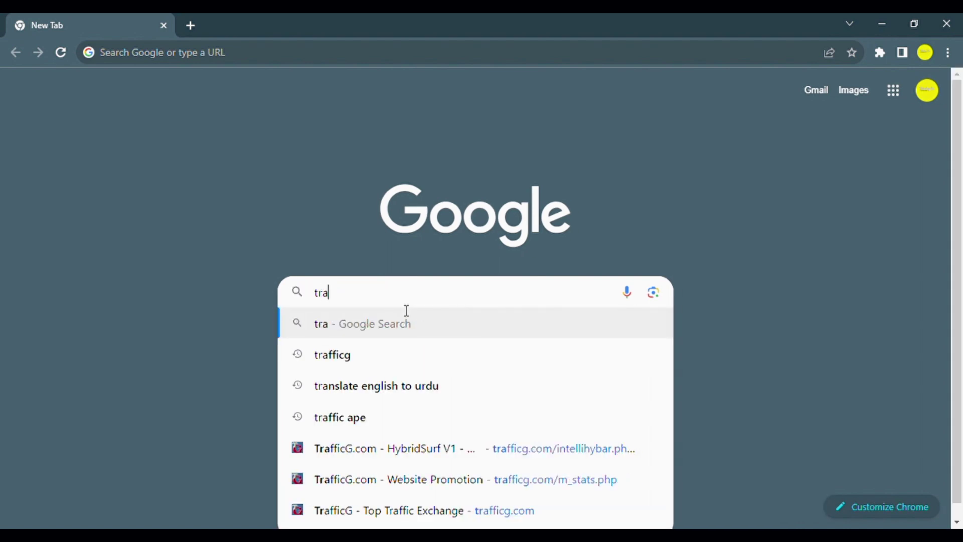
pyautogui.write('ffic')
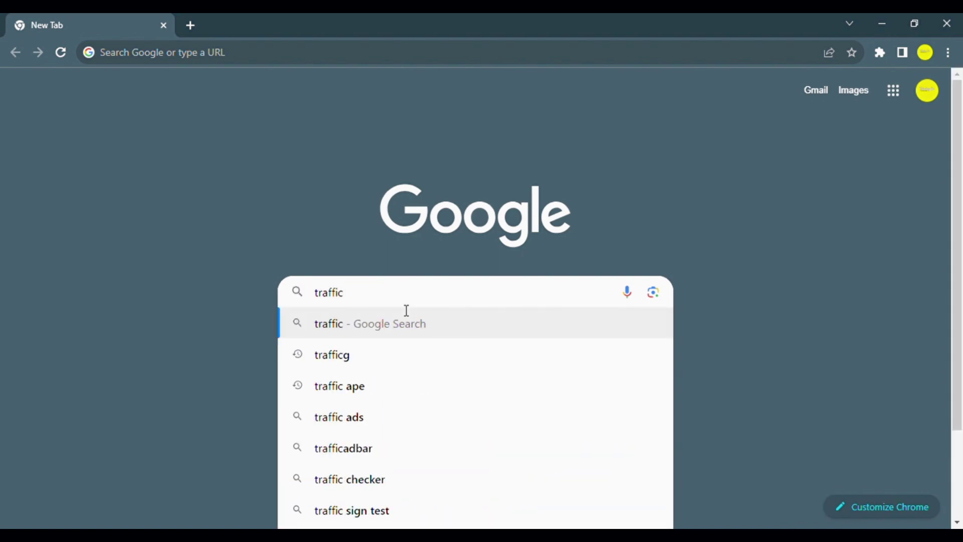
pyautogui.write('g')
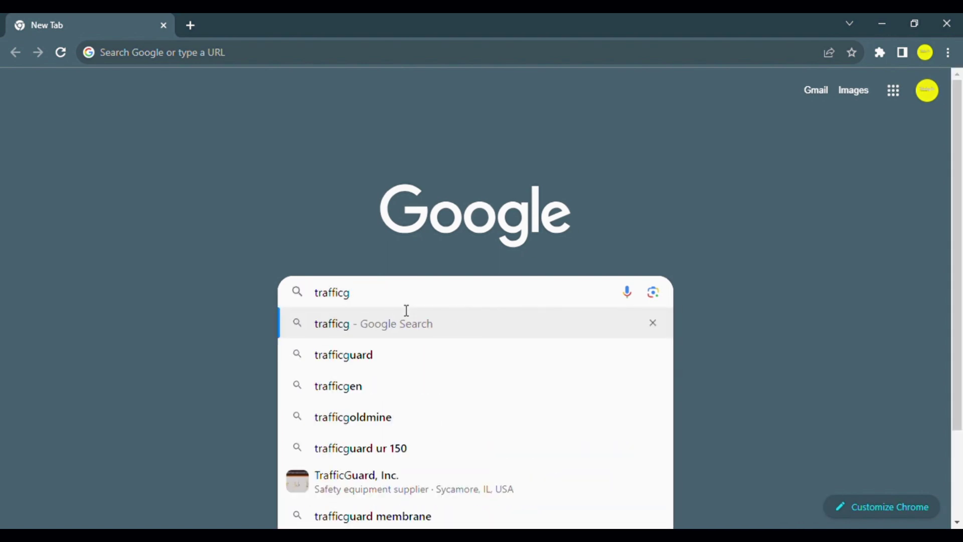
pyautogui.press('Return')
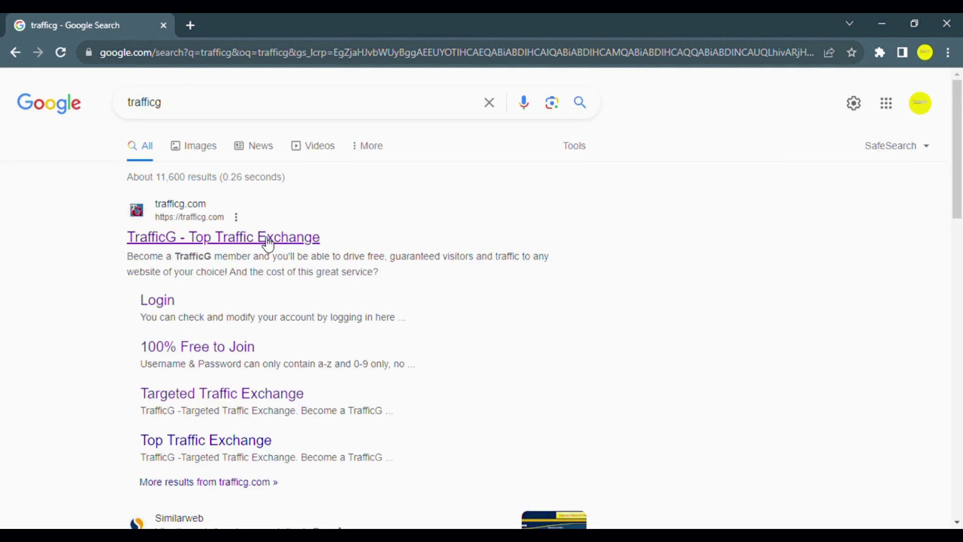
pyautogui.middleClick(219, 245)
pyautogui.click(244, 26)
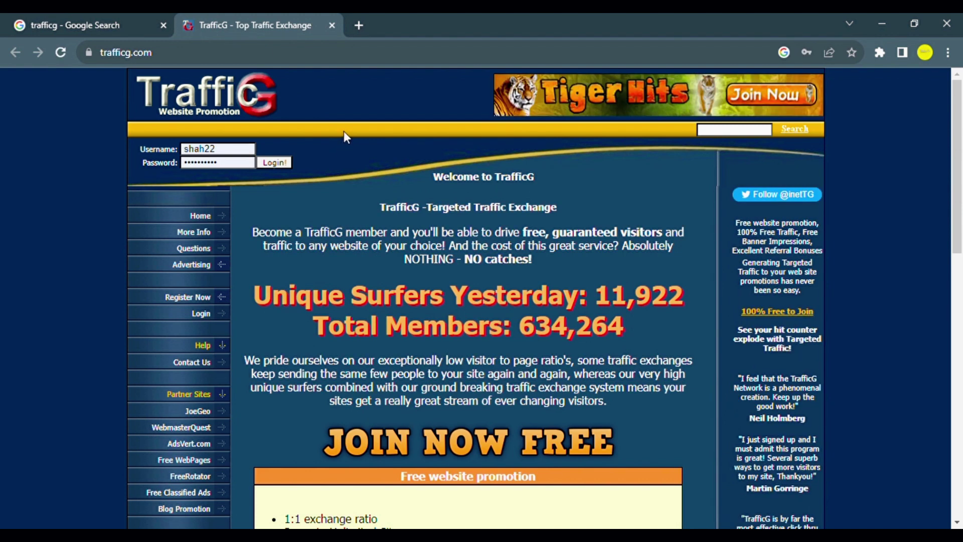
# View the TrafficG member registration form and log in to the existing account with the saved credentials.
pyautogui.click(198, 300)
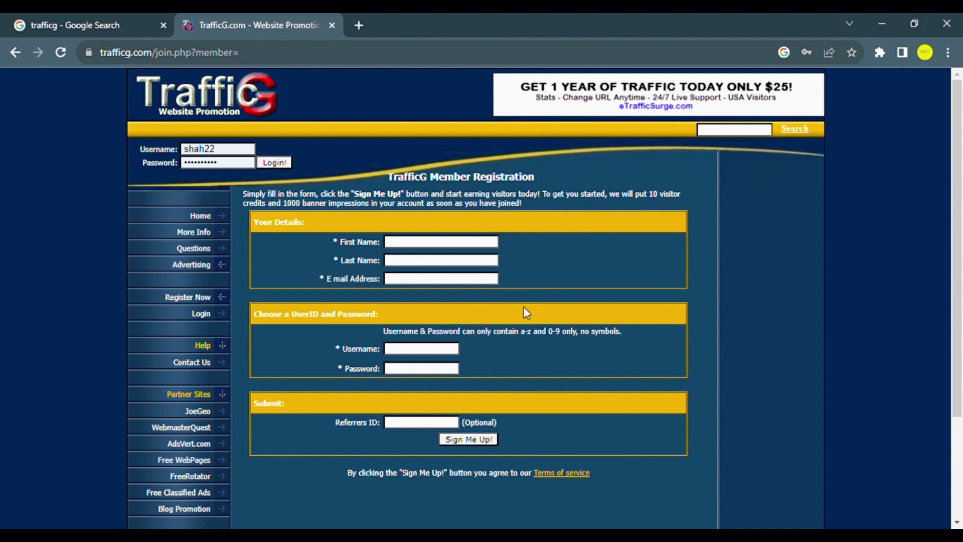
pyautogui.click(206, 318)
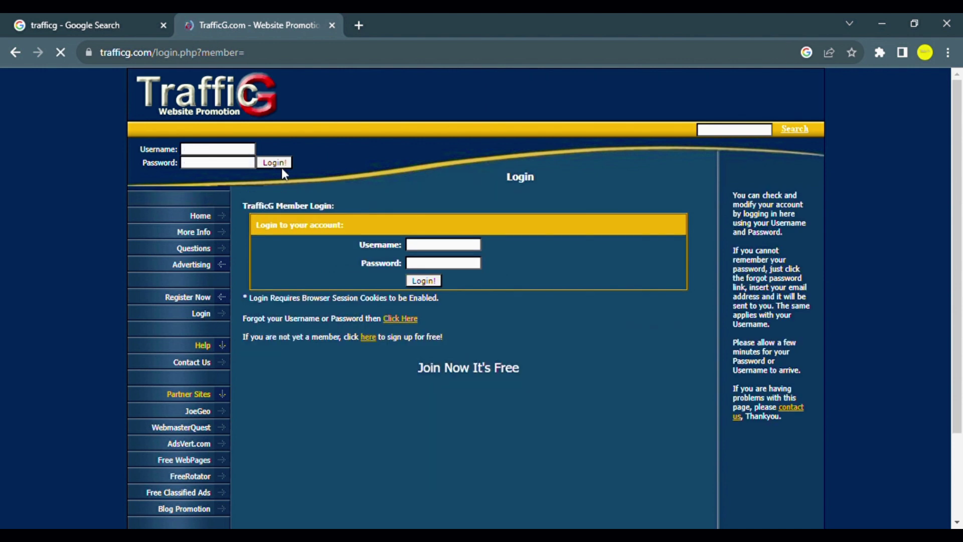
pyautogui.click(280, 166)
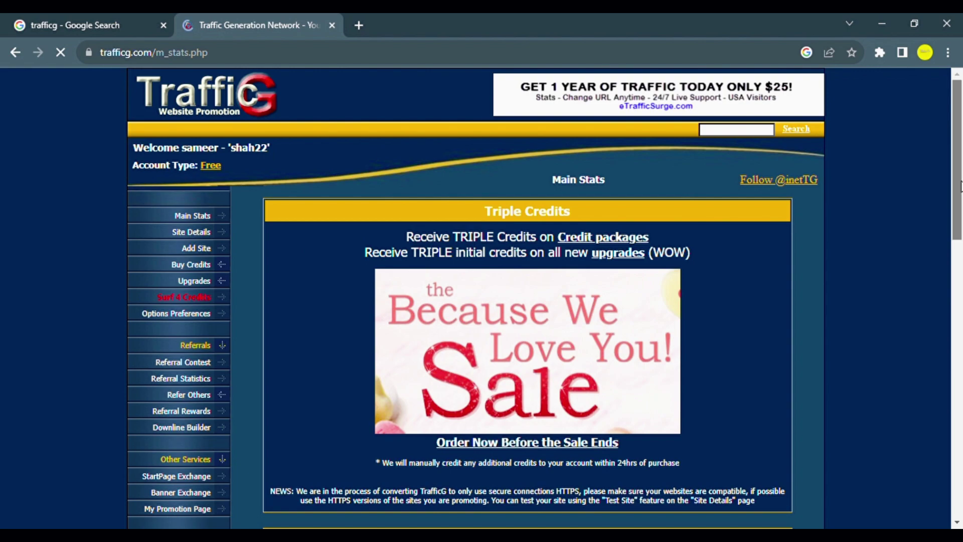
# Launch Surf Now from the Main Stats page and start surfing with the previously saved English language selection.
pyautogui.moveTo(958, 202)
pyautogui.mouseDown()
pyautogui.moveTo(957, 346)
pyautogui.moveTo(955, 195)
pyautogui.moveTo(958, 332)
pyautogui.moveTo(958, 206)
pyautogui.moveTo(958, 221)
pyautogui.mouseUp()
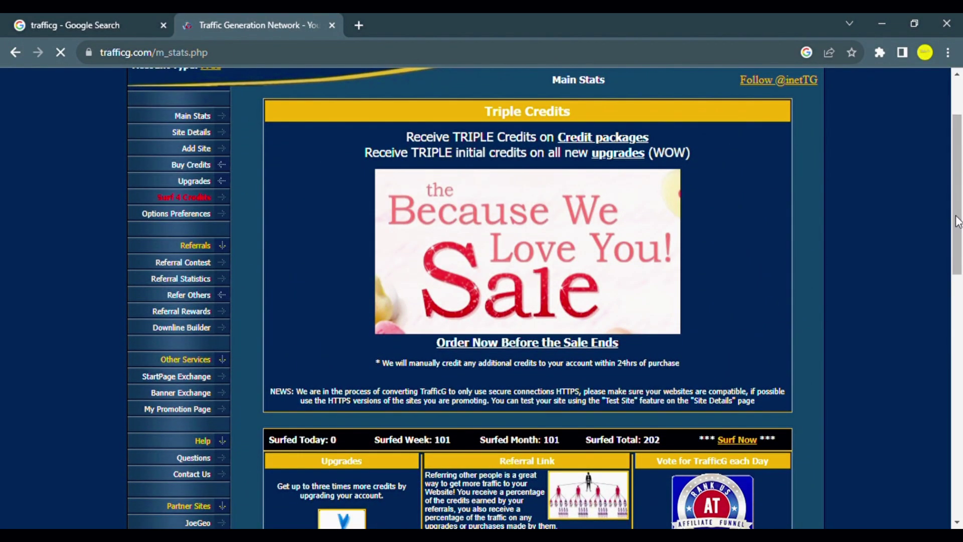
pyautogui.moveTo(957, 221); pyautogui.dragTo(959, 265)
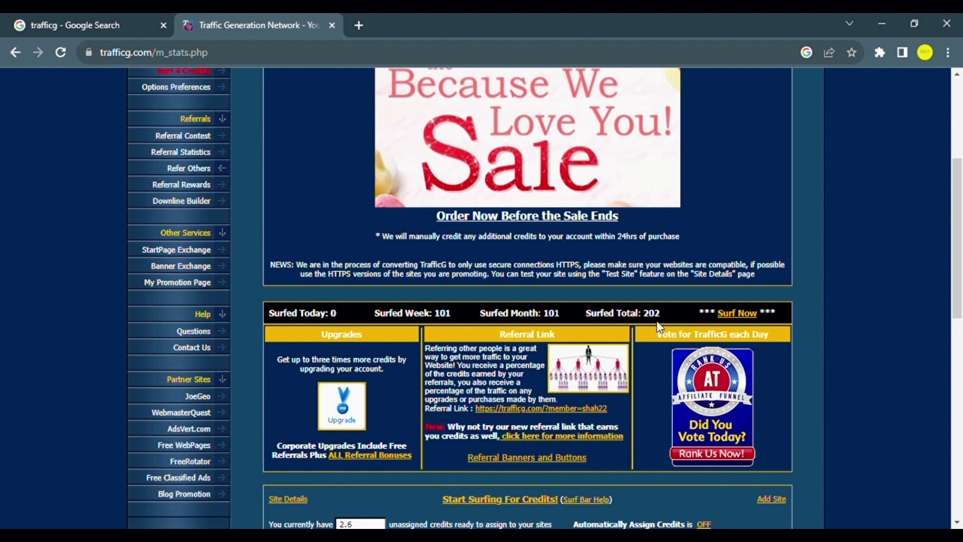
pyautogui.click(739, 313)
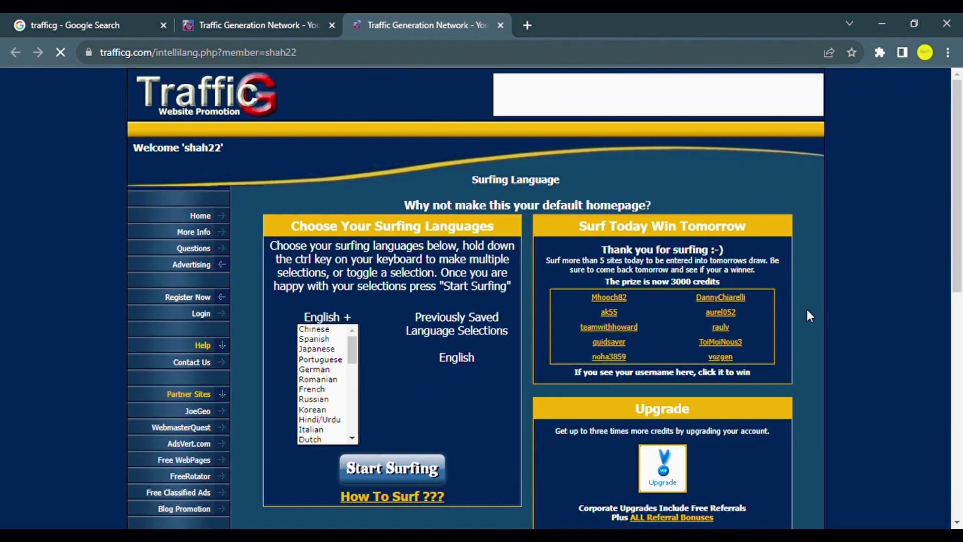
pyautogui.scroll(-2, 885, 266)
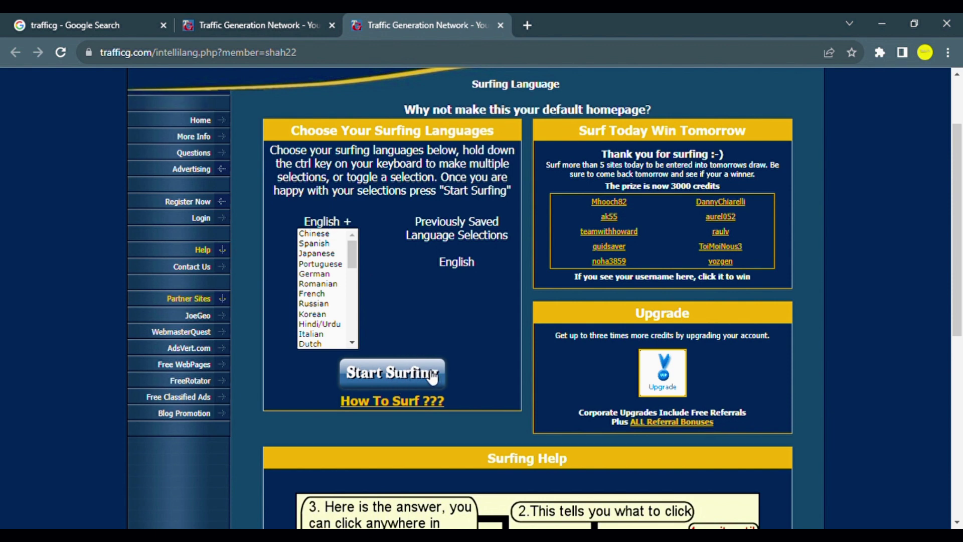
pyautogui.click(421, 385)
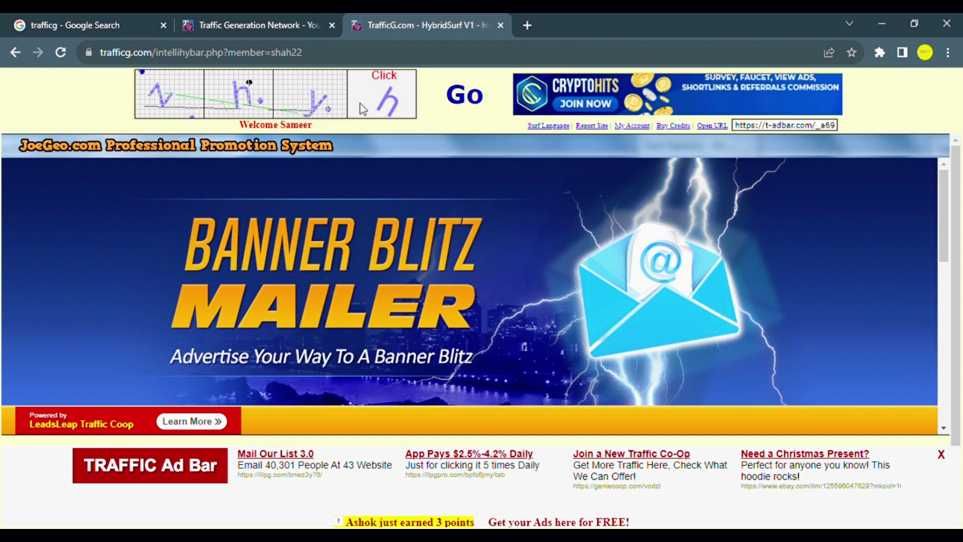
# Earn surfing credits on two sites by picking the character that matches the Click prompt, and close the surf tab.
pyautogui.click(264, 100)
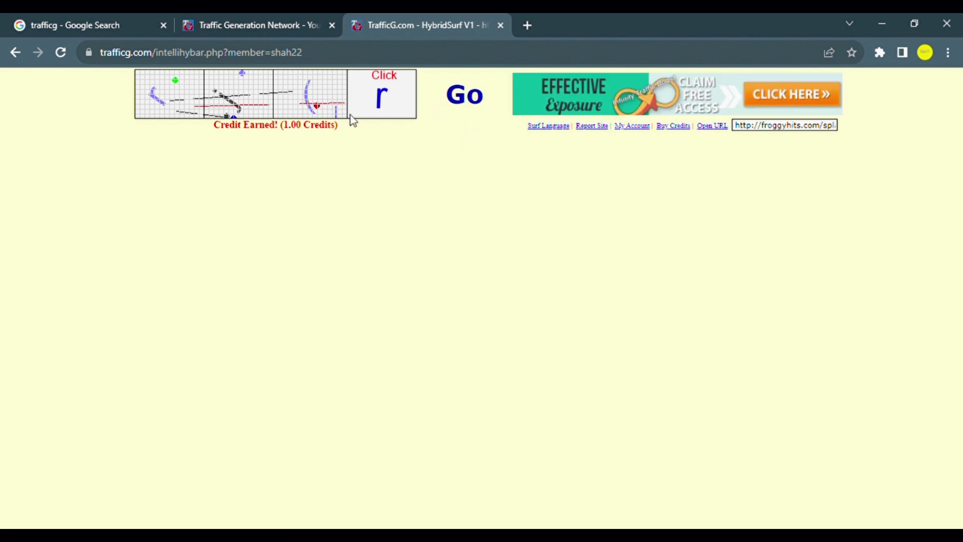
pyautogui.click(161, 102)
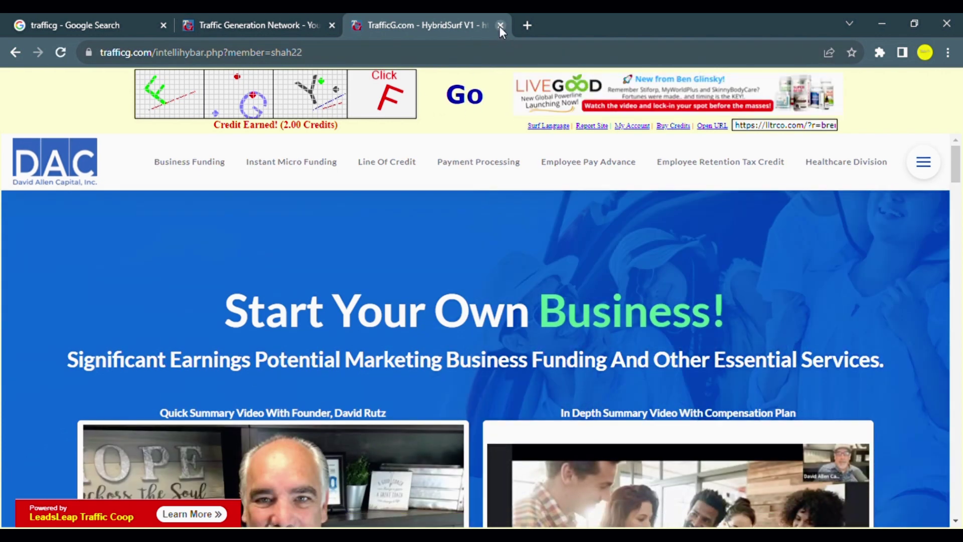
pyautogui.click(500, 26)
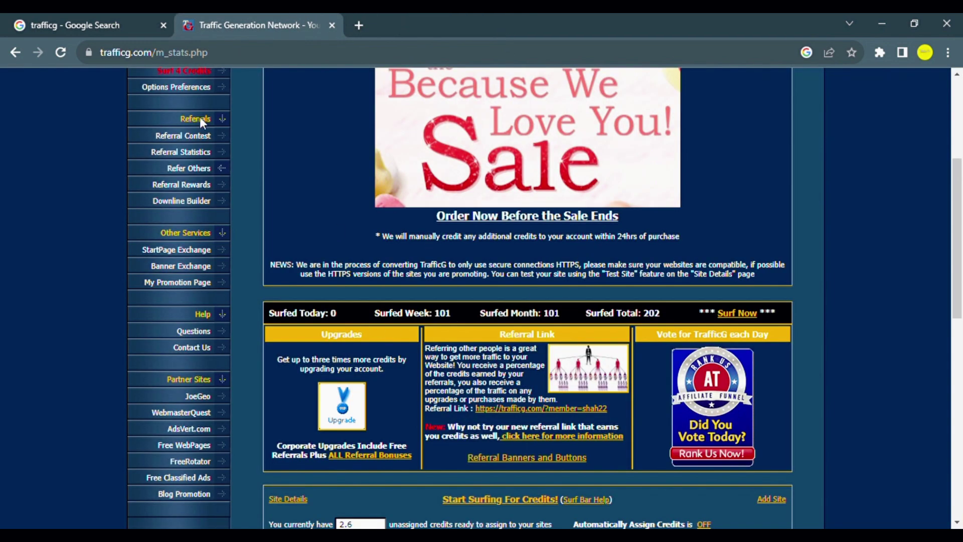
# Reload the Main Stats page, allowing form resubmission, and check the surfed totals and unassigned credits.
pyautogui.click(62, 57)
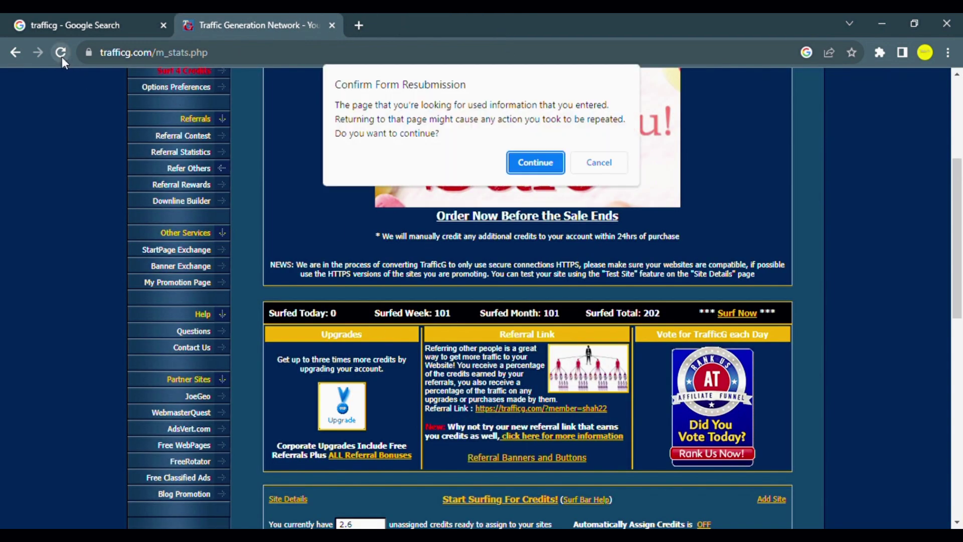
pyautogui.click(522, 165)
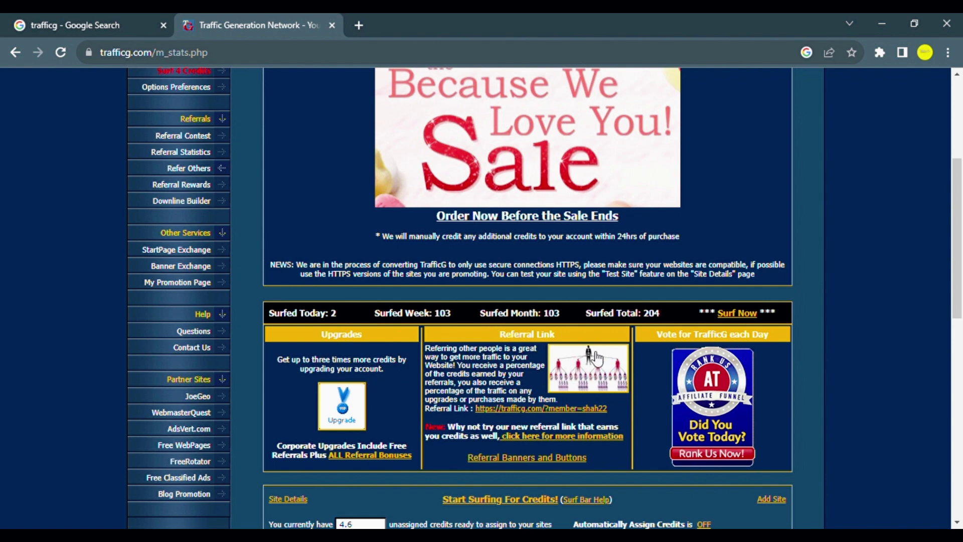
pyautogui.moveTo(958, 246); pyautogui.dragTo(958, 324)
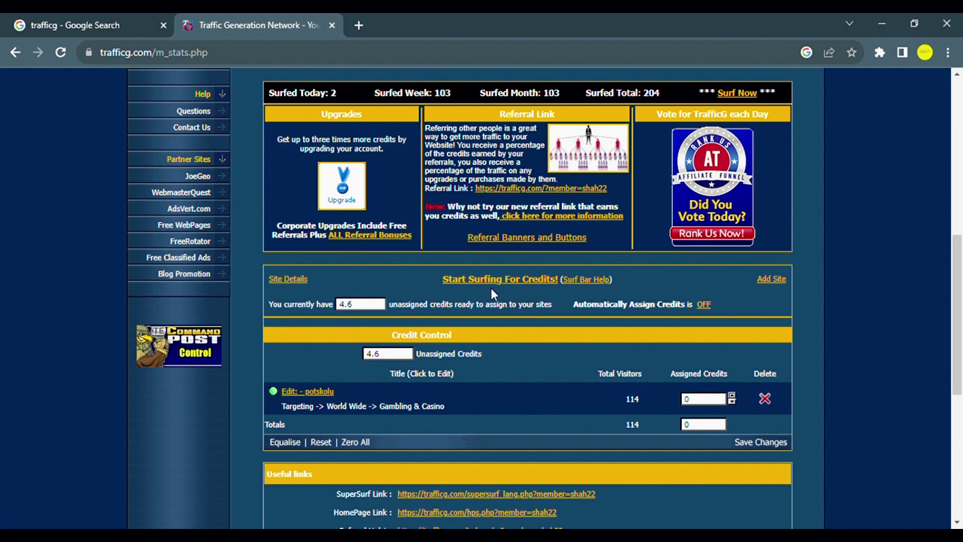
pyautogui.moveTo(958, 321); pyautogui.dragTo(958, 275)
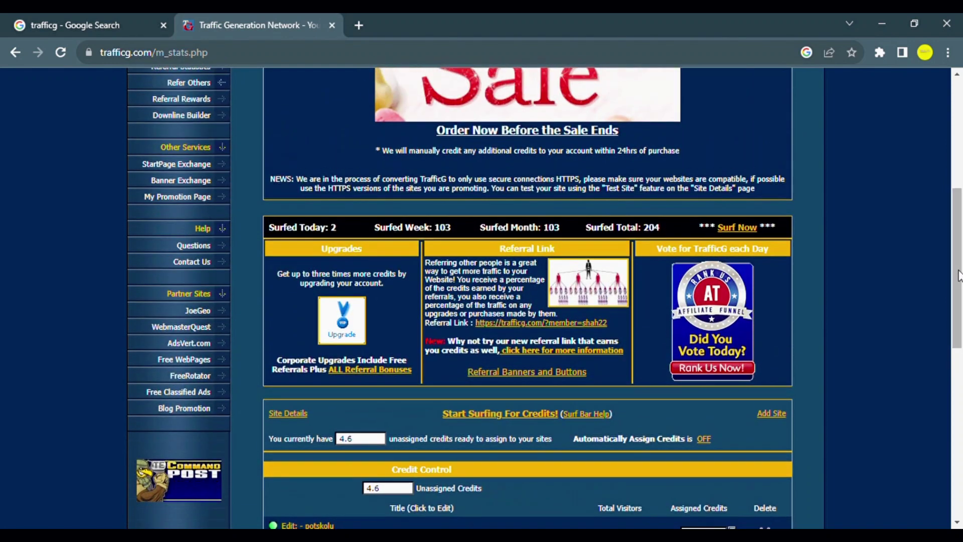
# Run a second surfing session with the saved language, answer the matching prompt on two sites, and close its tab.
pyautogui.click(736, 227)
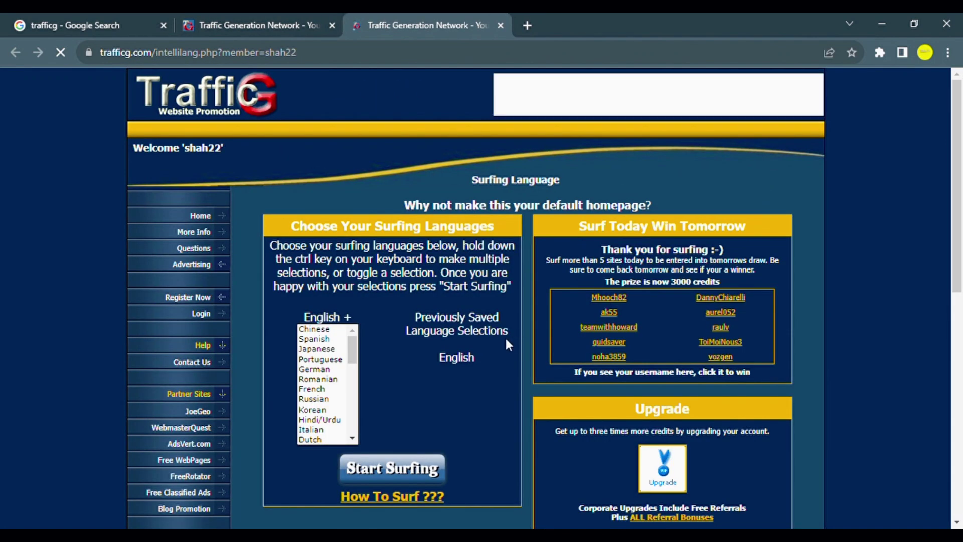
pyautogui.click(394, 468)
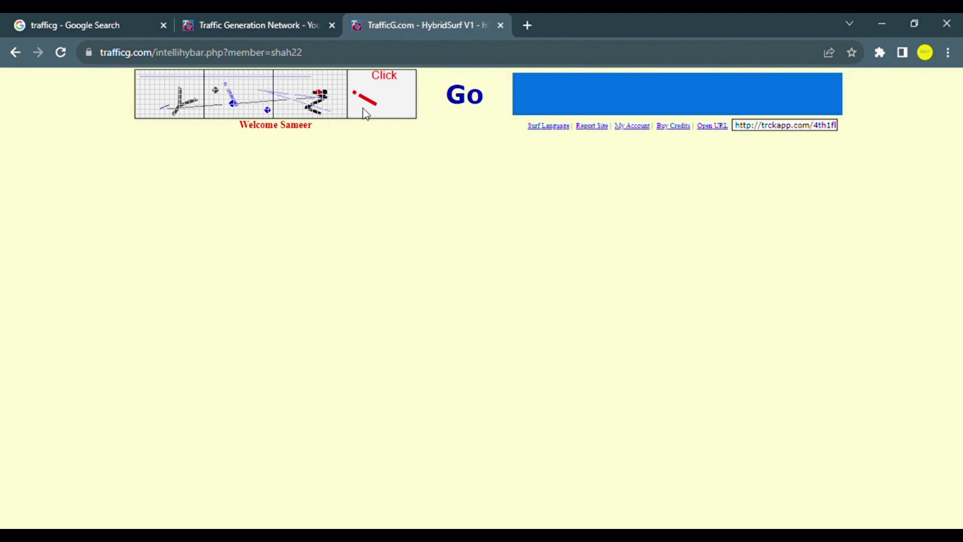
pyautogui.click(261, 99)
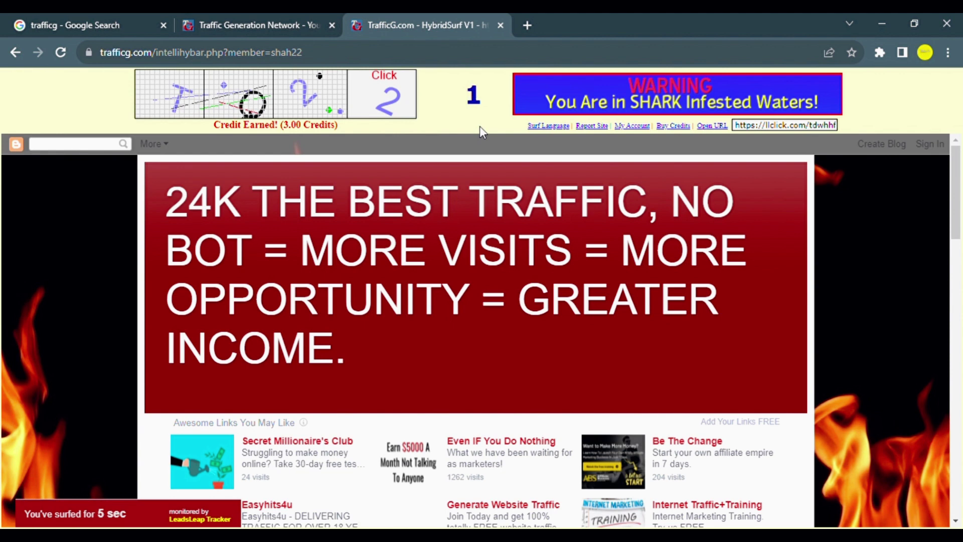
pyautogui.click(323, 97)
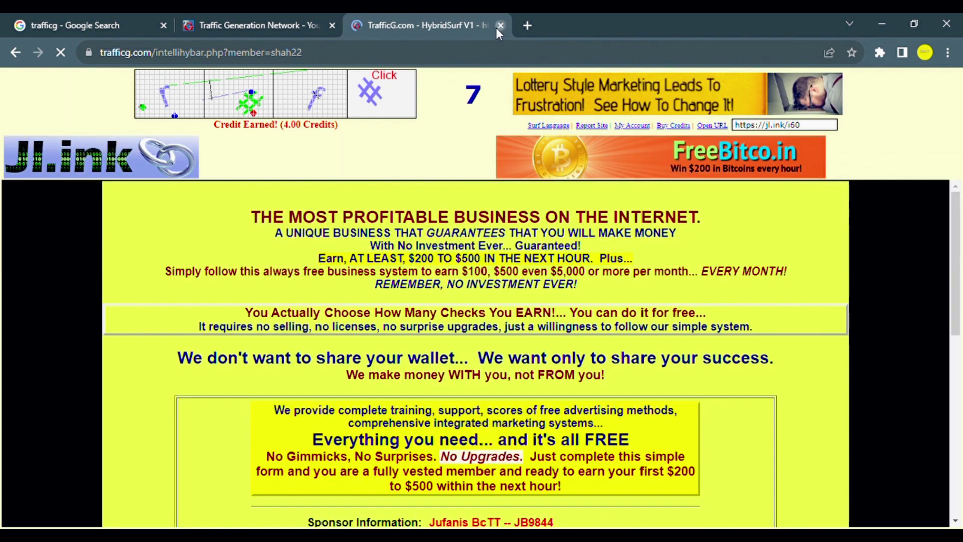
pyautogui.click(495, 28)
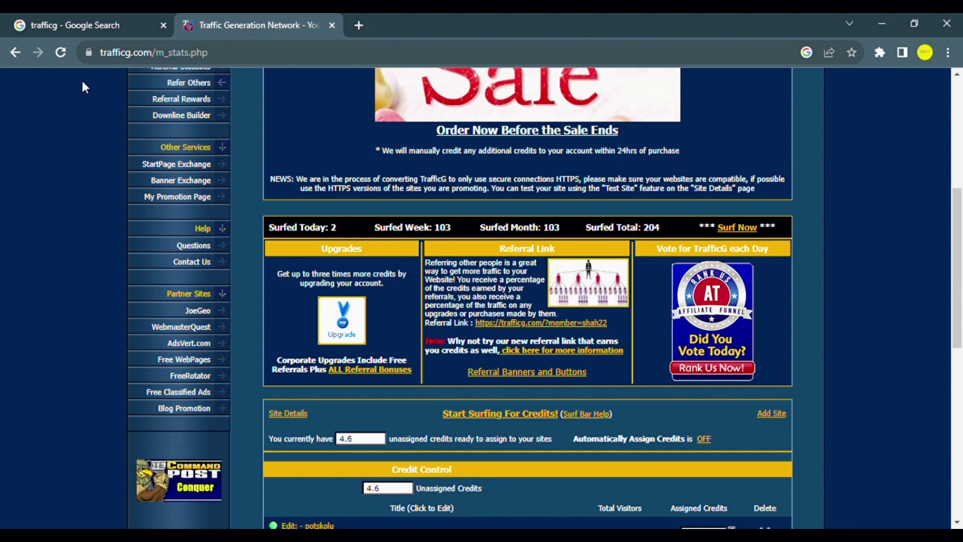
# Refresh the account stats with form resubmission and review the updated credits and the Credit Control section.
pyautogui.click(61, 52)
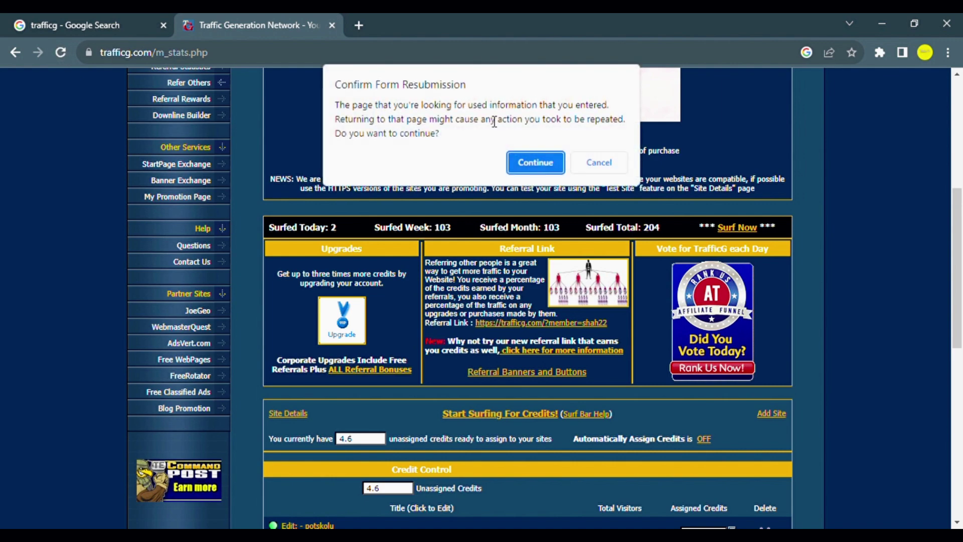
pyautogui.click(535, 162)
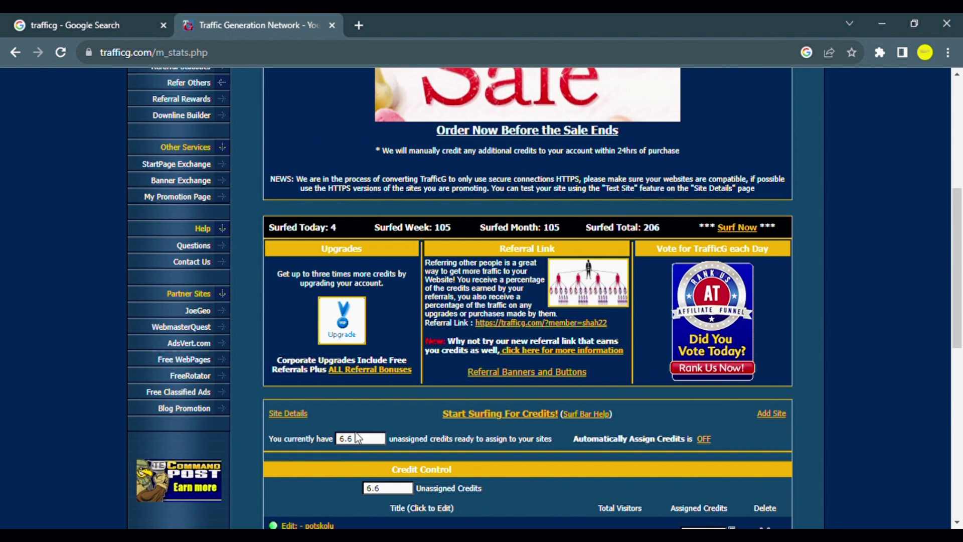
pyautogui.click(355, 447)
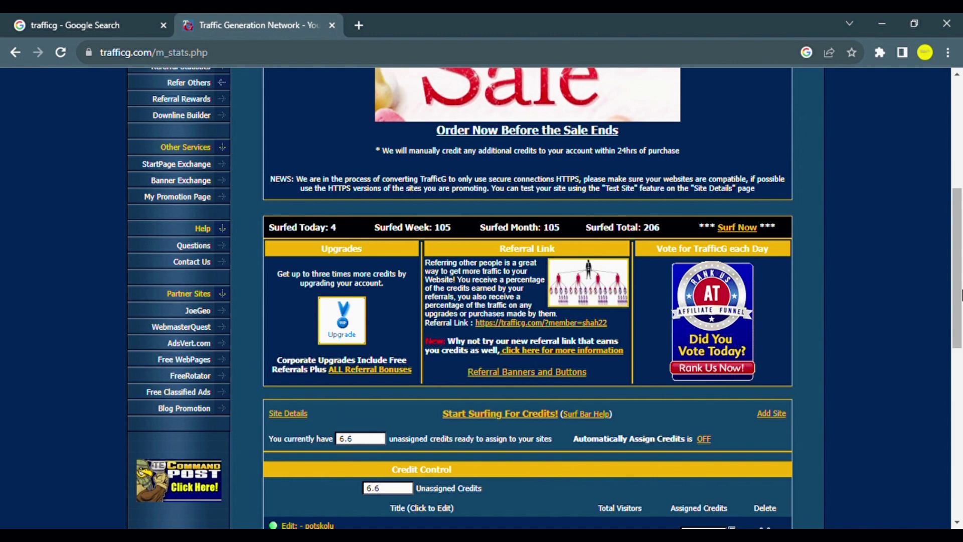
pyautogui.moveTo(958, 293); pyautogui.dragTo(957, 339)
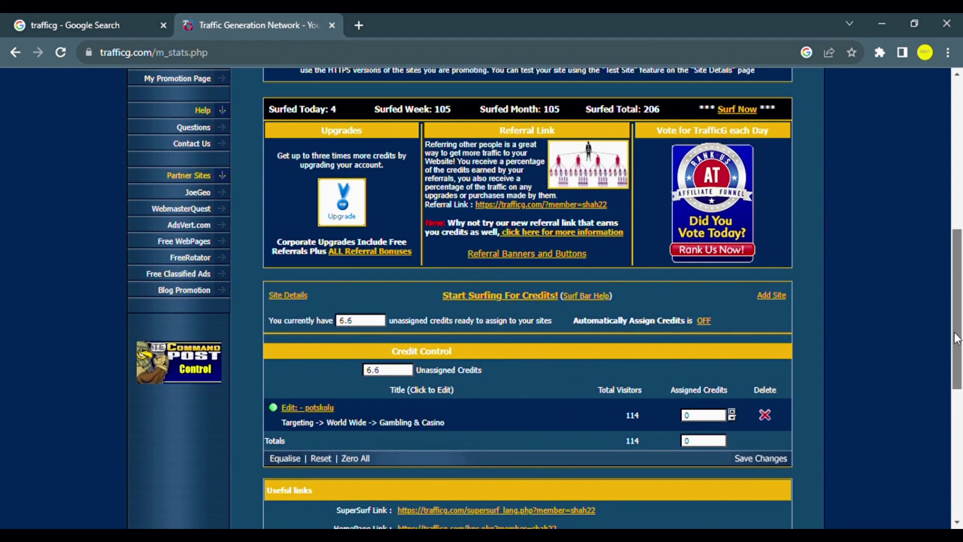
pyautogui.moveTo(956, 338); pyautogui.dragTo(953, 284)
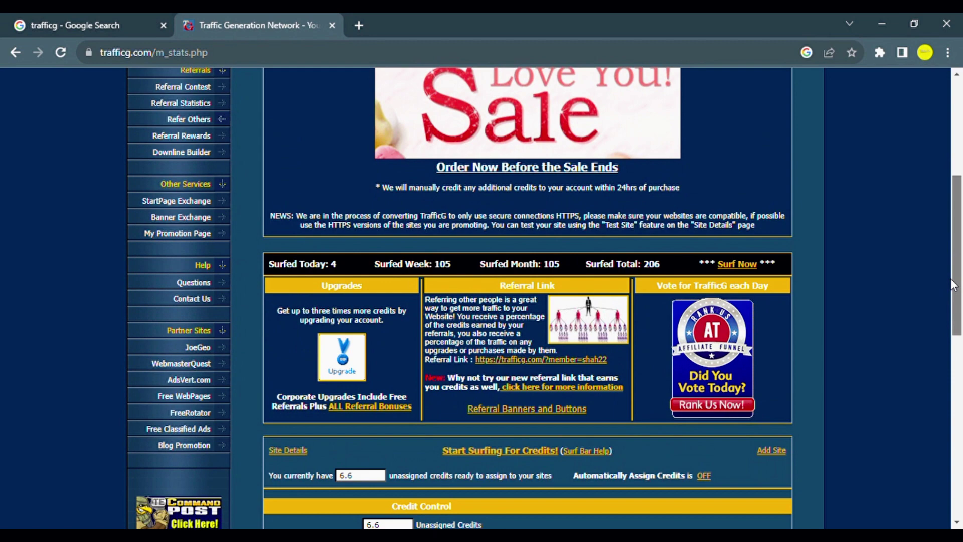
pyautogui.moveTo(952, 283); pyautogui.dragTo(927, 209)
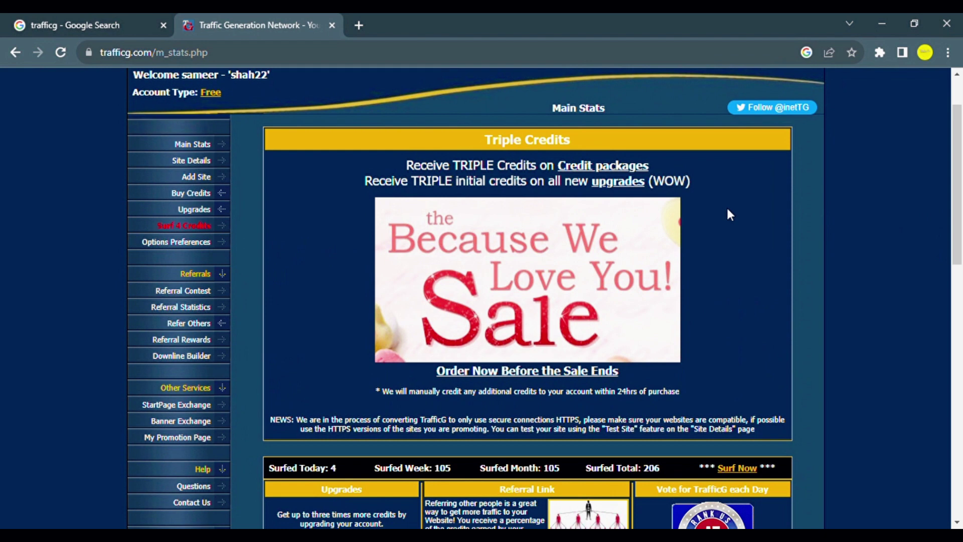
pyautogui.click(201, 180)
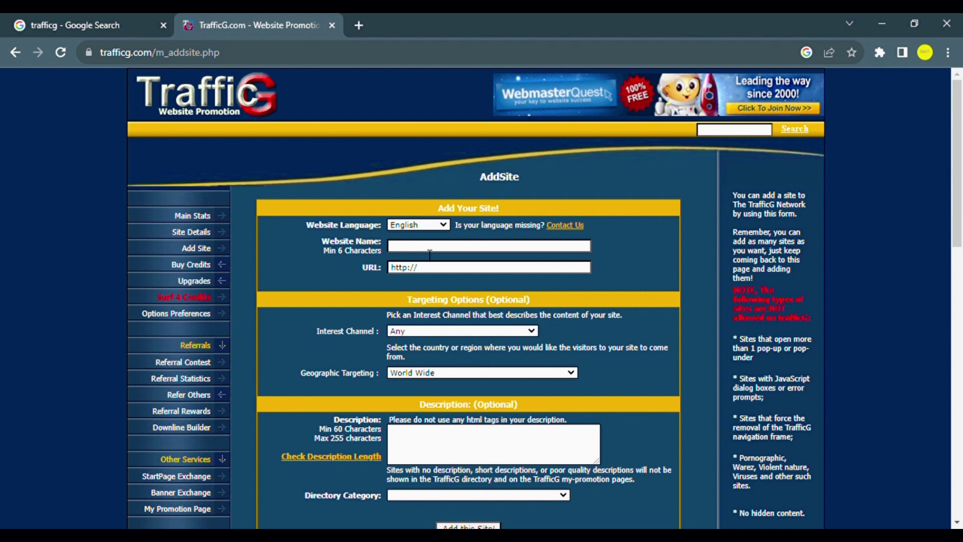
pyautogui.click(429, 255)
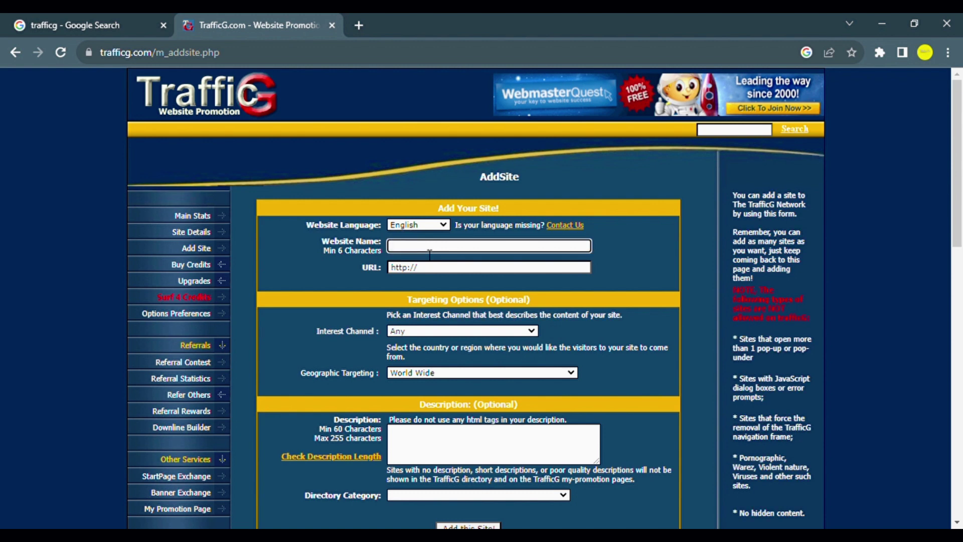
pyautogui.write('marketsolution1')
pyautogui.click(451, 276)
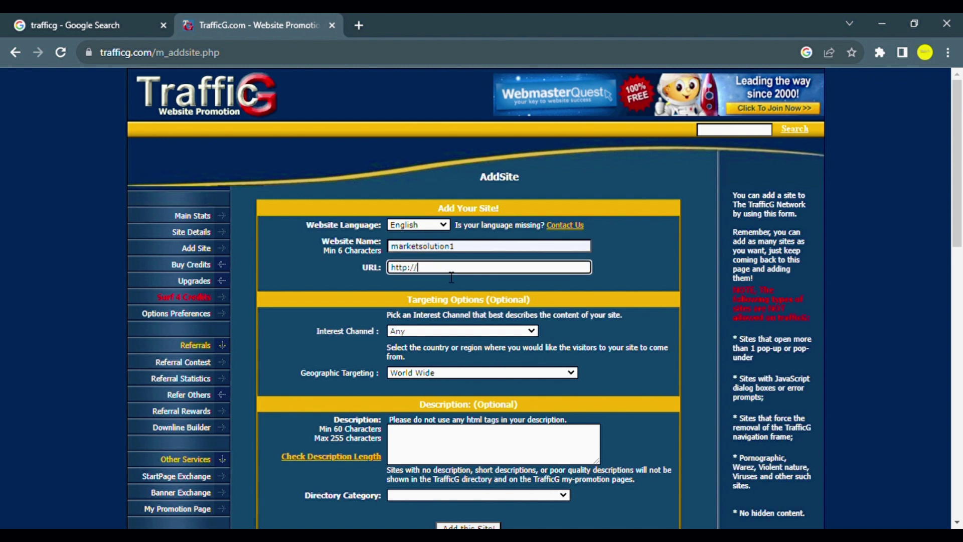
pyautogui.write('potskolu.net/4/6521401')
pyautogui.hotkey('ctrl', 'z')
pyautogui.write('potskolu.net/4/6521401')
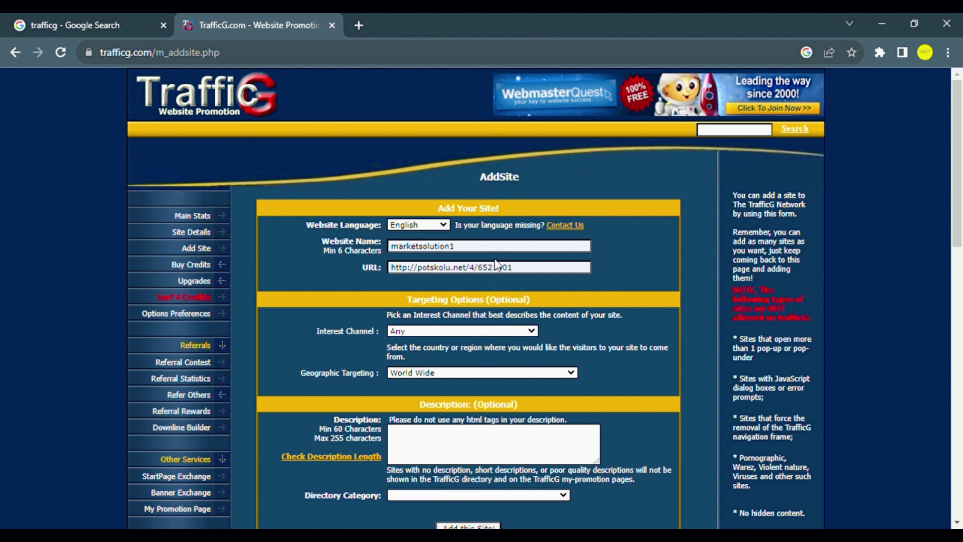
# Try Internet as the site's Interest Channel, then set the channel back to Any.
pyautogui.press('Tab')
pyautogui.press('i')
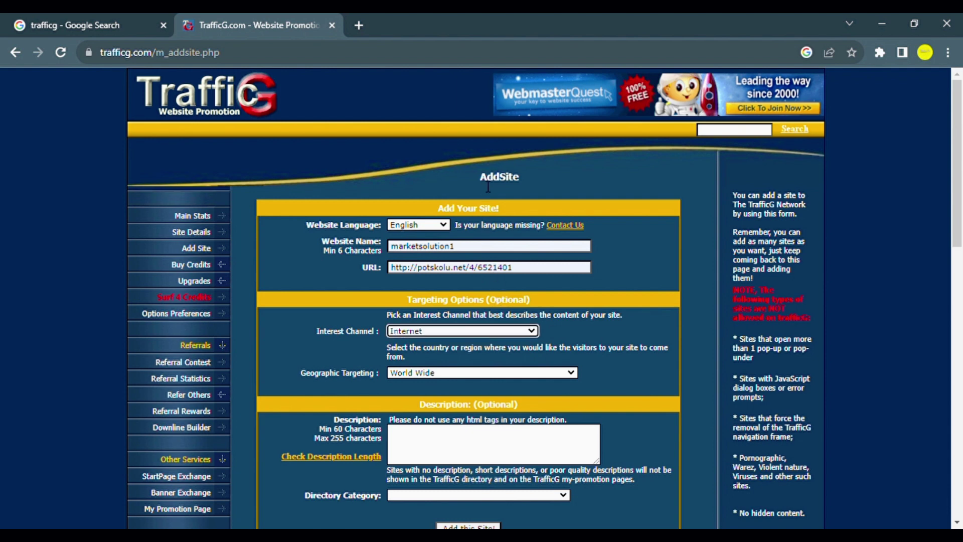
pyautogui.click(533, 330)
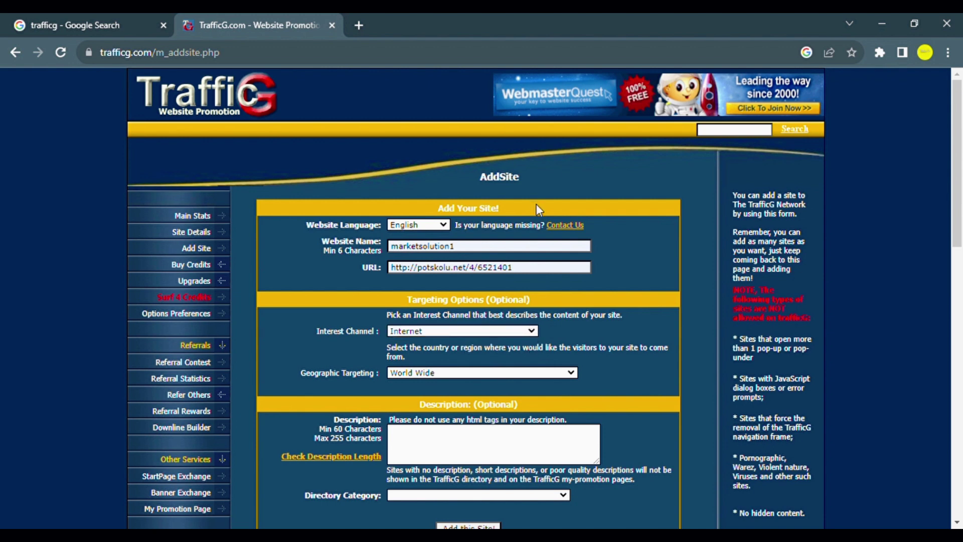
pyautogui.press('a')
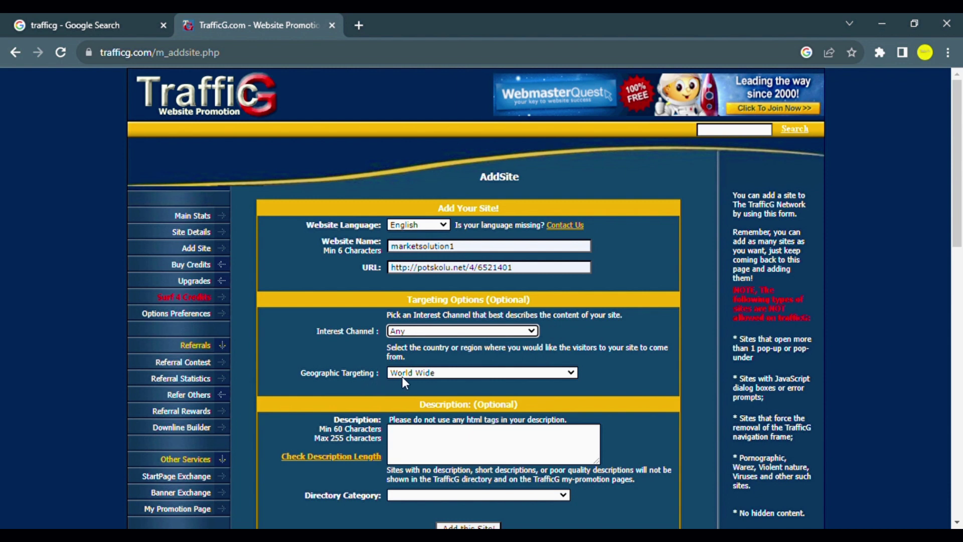
# Try Canada as the site's Geographic Targeting, then set the targeting back to World Wide.
pyautogui.click(571, 373)
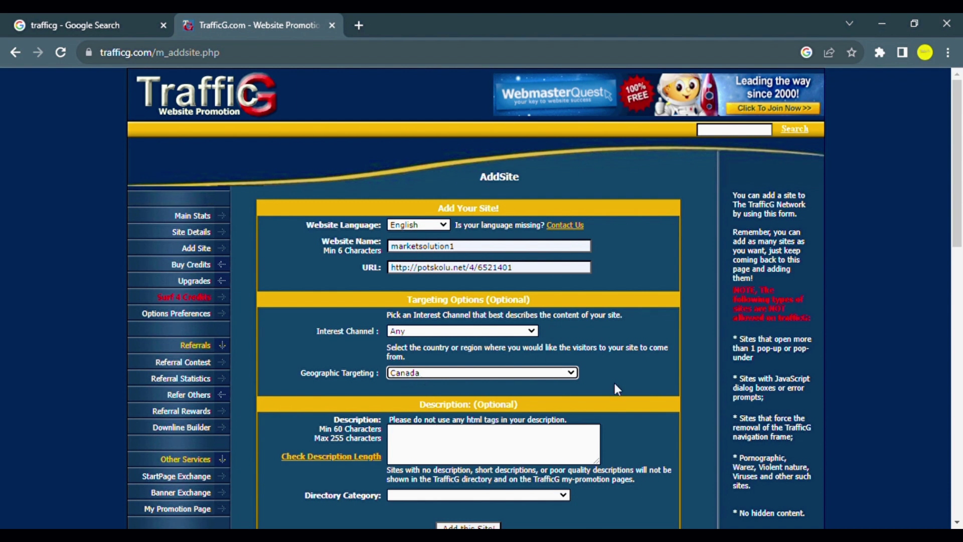
pyautogui.moveTo(959, 236); pyautogui.dragTo(960, 261)
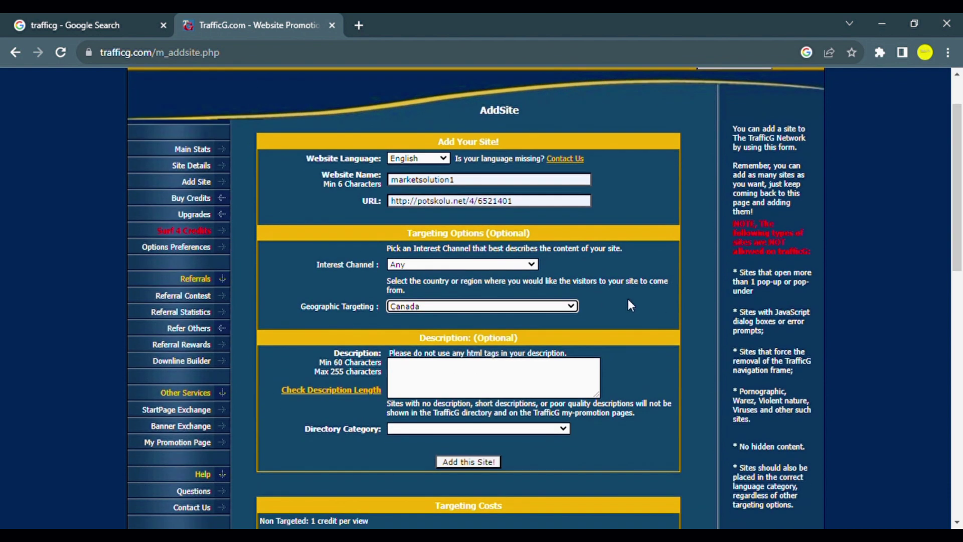
pyautogui.click(536, 321)
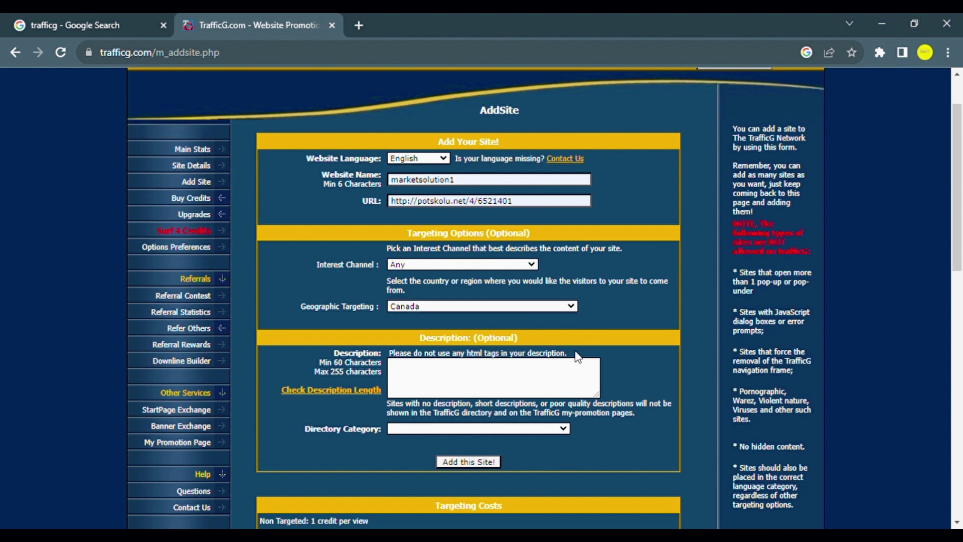
pyautogui.click(533, 312)
pyautogui.click(431, 316)
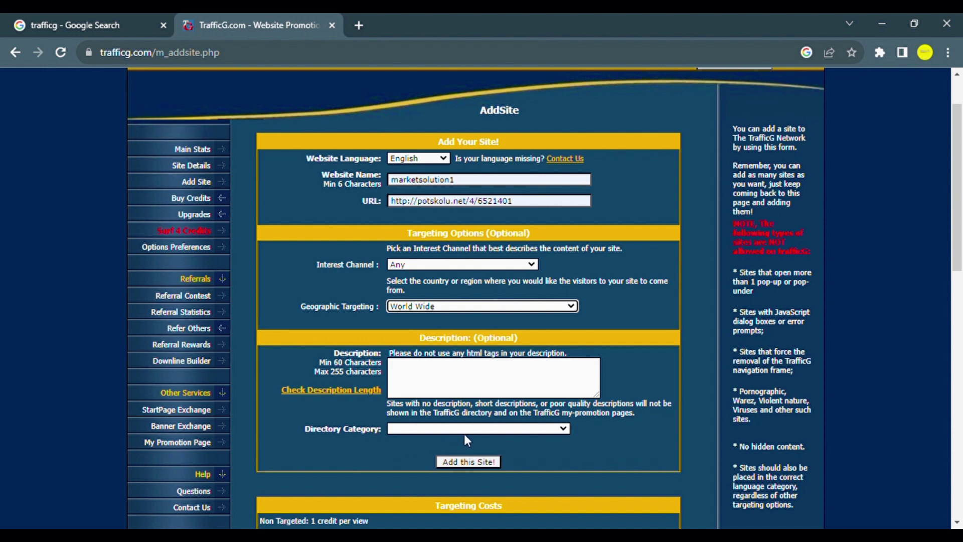
# Look through the Directory Category choices and review the Targeting Costs and Targeting Information sections without submitting the site.
pyautogui.click(562, 427)
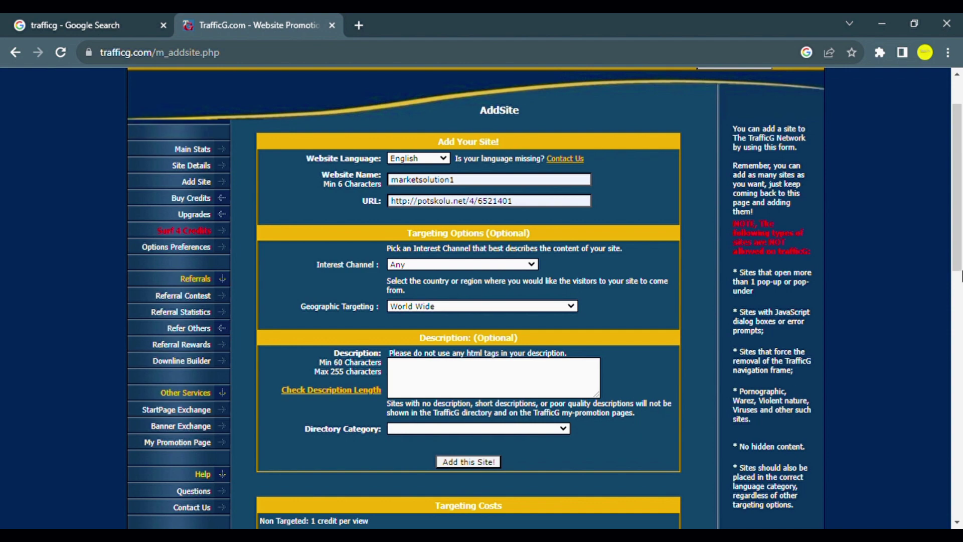
pyautogui.moveTo(961, 275); pyautogui.dragTo(956, 337)
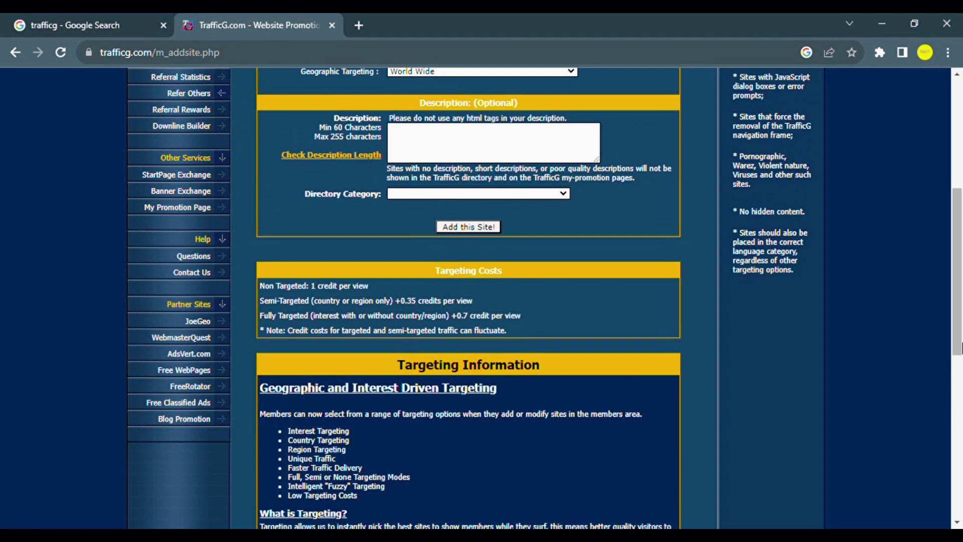
pyautogui.scroll(6, 513, 321)
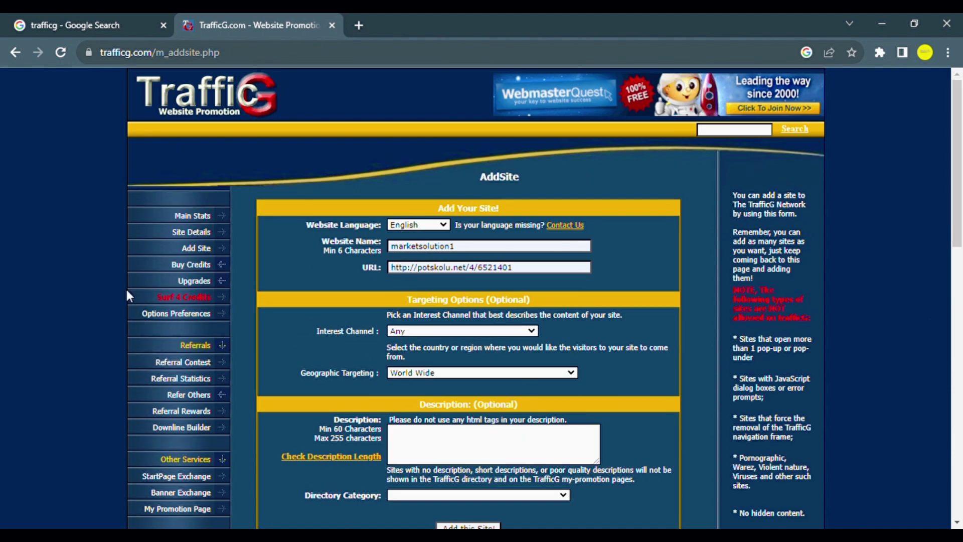
# Return to Main Stats and review the unassigned credits and the listed site in the Credit Control section.
pyautogui.click(195, 220)
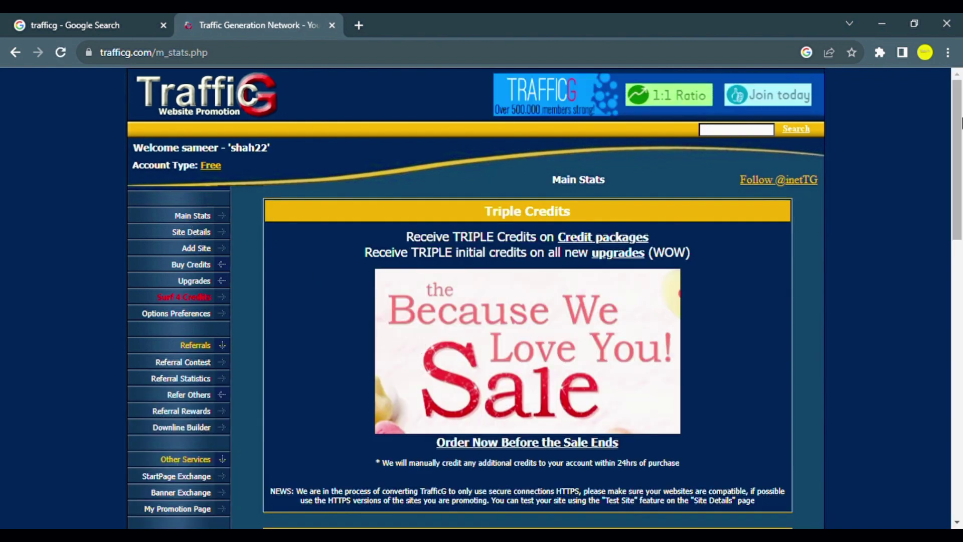
pyautogui.moveTo(956, 124); pyautogui.dragTo(955, 279)
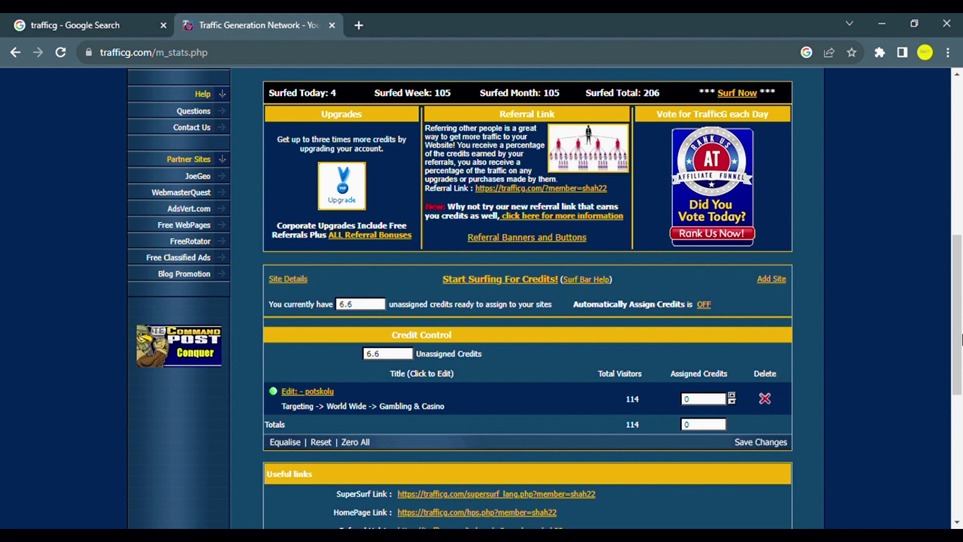
pyautogui.moveTo(958, 347); pyautogui.dragTo(959, 203)
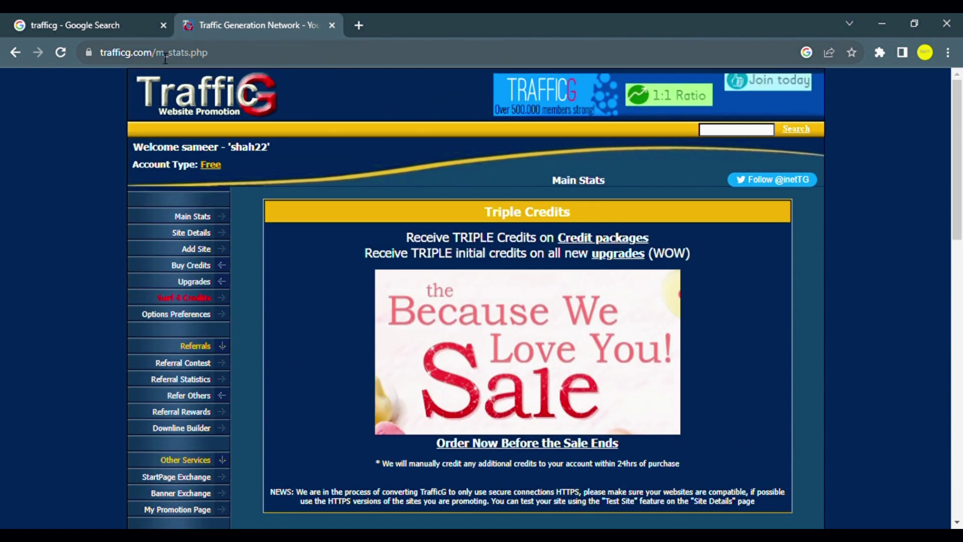
pyautogui.click(133, 55)
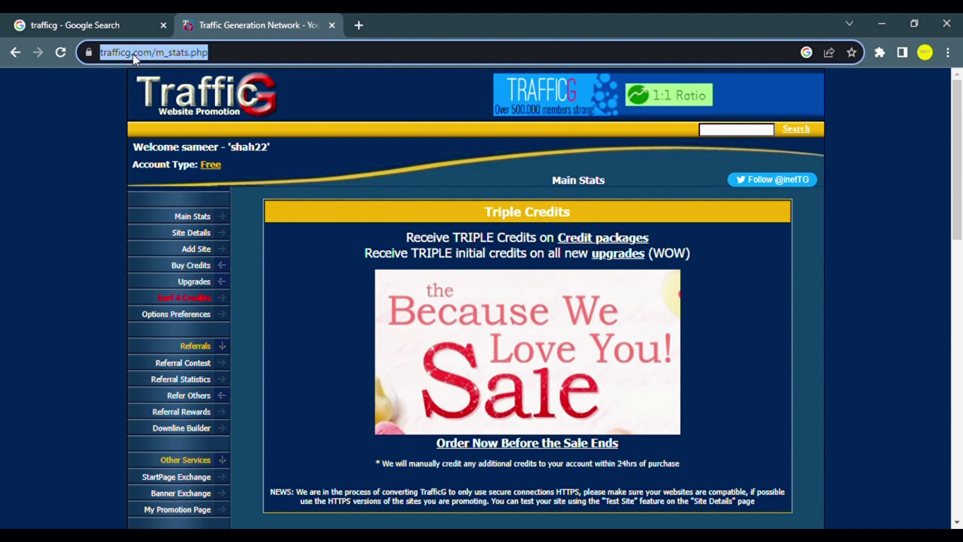
pyautogui.click(133, 54)
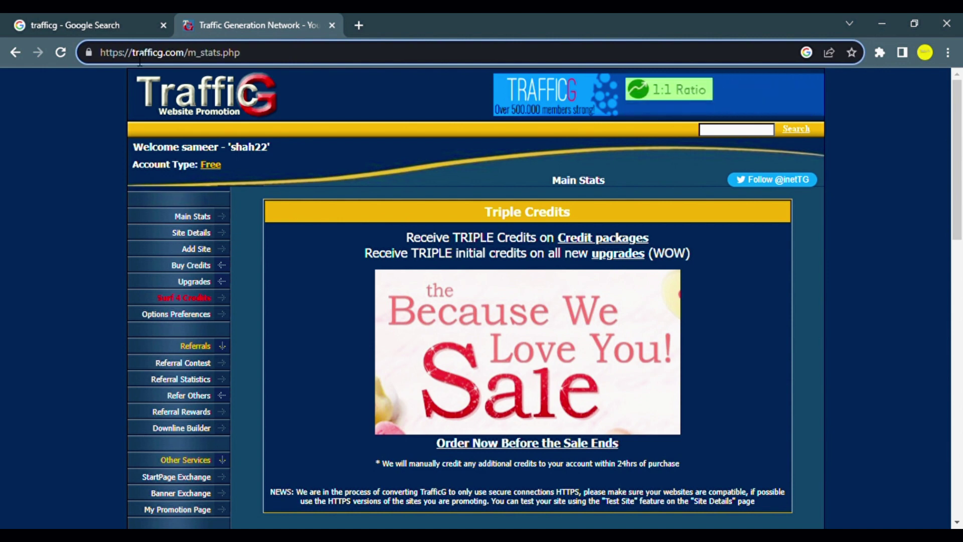
pyautogui.hotkey('ctrl', 'a')
pyautogui.hotkey('ctrl', 'c')
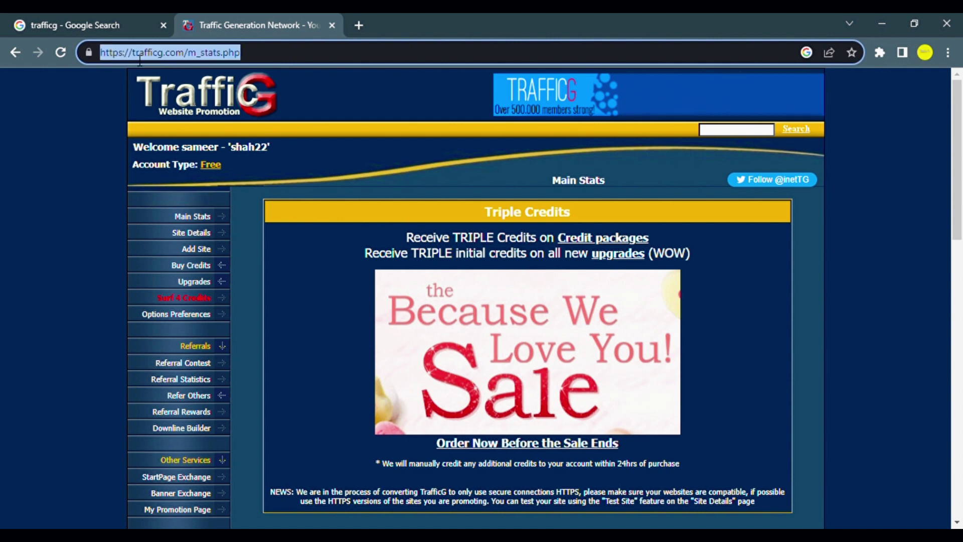
# Search Google for similarweb in a new browser tab and open the Similarweb home page from the results.
pyautogui.click(358, 25)
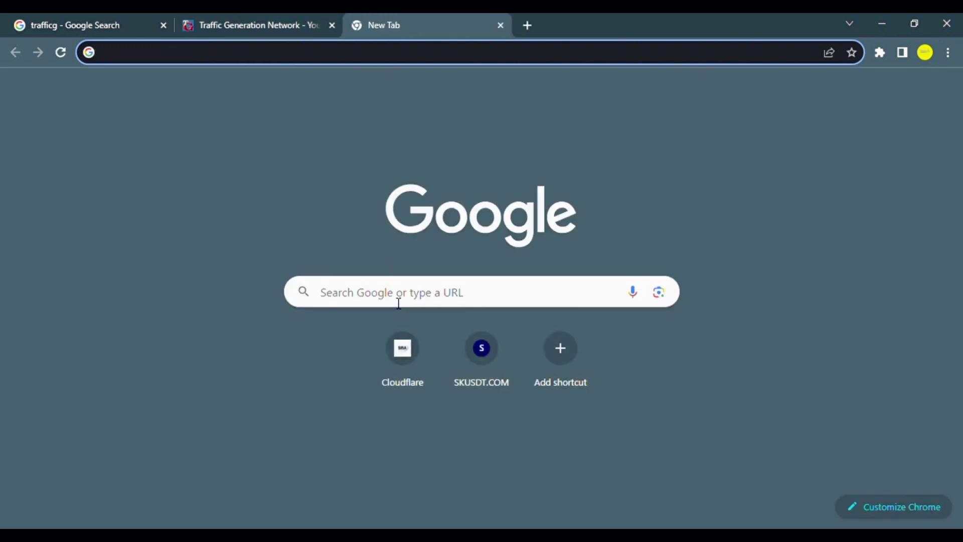
pyautogui.click(399, 303)
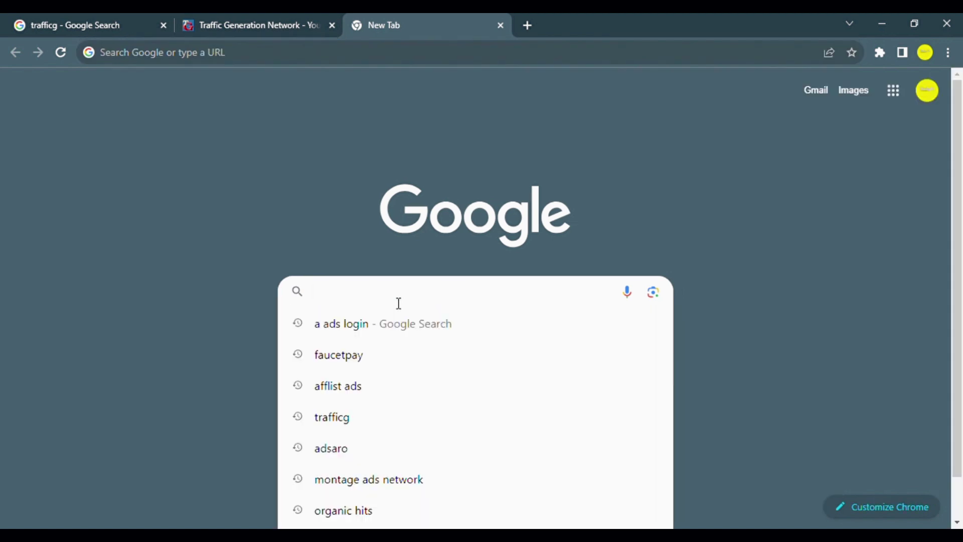
pyautogui.write('sin')
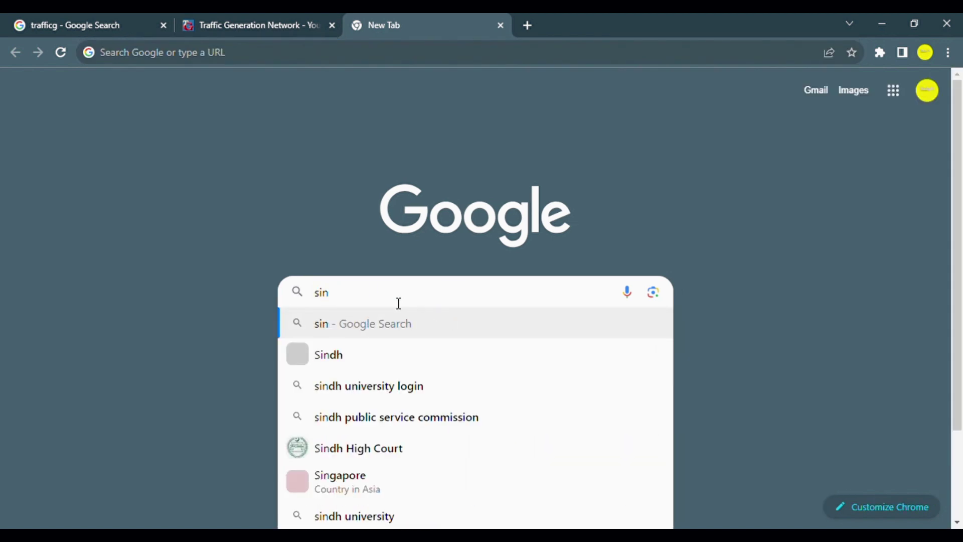
pyautogui.press('BackSpace')
pyautogui.write('milarweb')
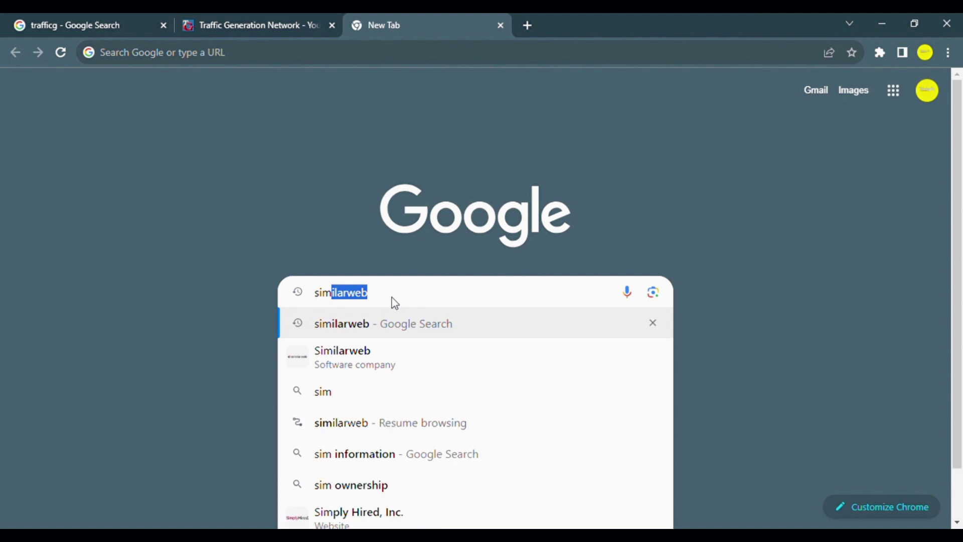
pyautogui.click(368, 325)
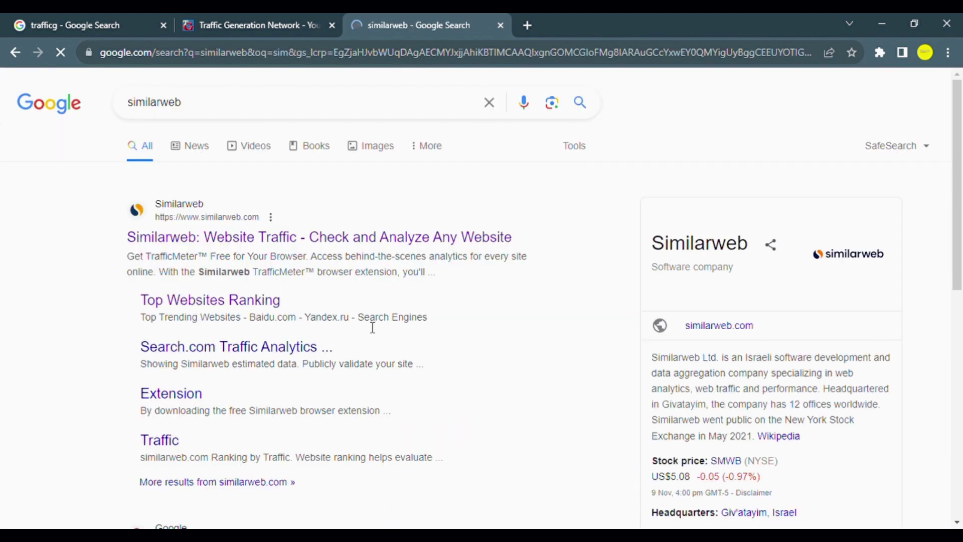
pyautogui.click(378, 249)
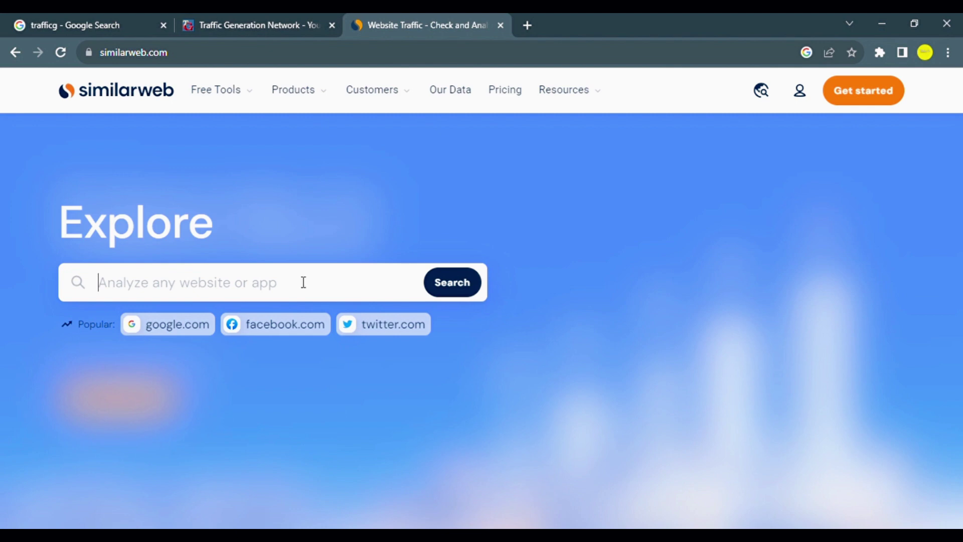
pyautogui.hotkey('ctrl', 'v')
pyautogui.click(268, 291)
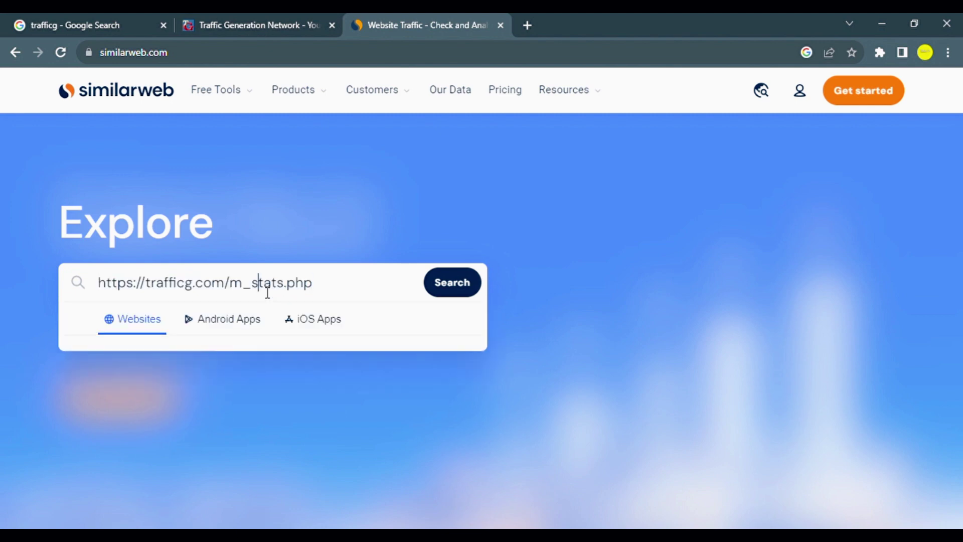
pyautogui.click(324, 288)
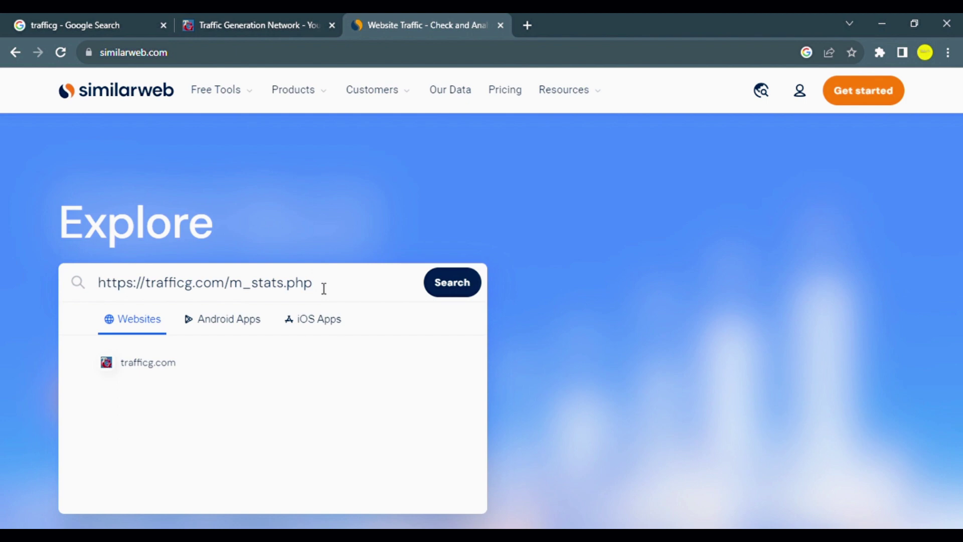
pyautogui.press('BackSpace')
pyautogui.press('BackSpace')
pyautogui.press('BackSpace')
pyautogui.press('BackSpace')
pyautogui.press('BackSpace')
pyautogui.press('BackSpace')
pyautogui.press('BackSpace')
pyautogui.press('BackSpace')
pyautogui.press('BackSpace')
pyautogui.press('BackSpace')
pyautogui.press('BackSpace')
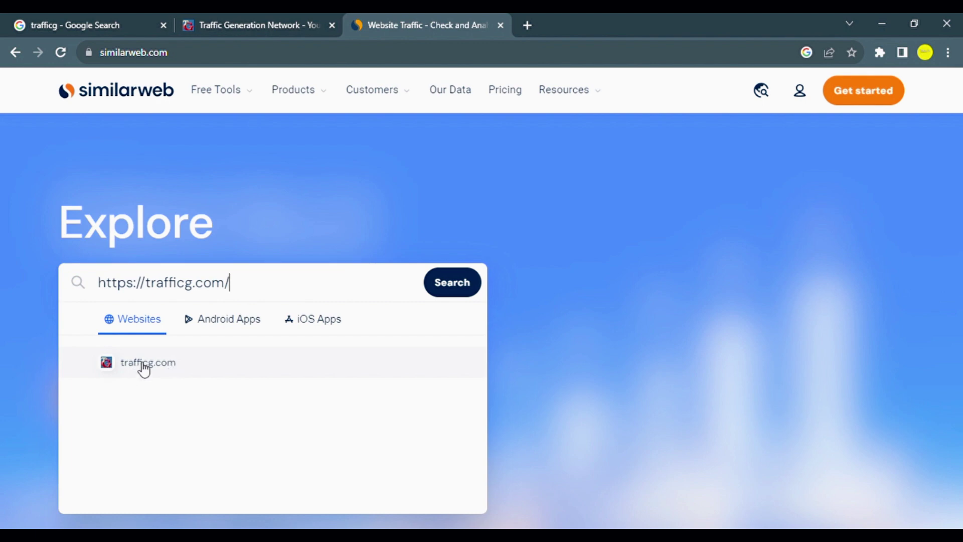
pyautogui.click(443, 289)
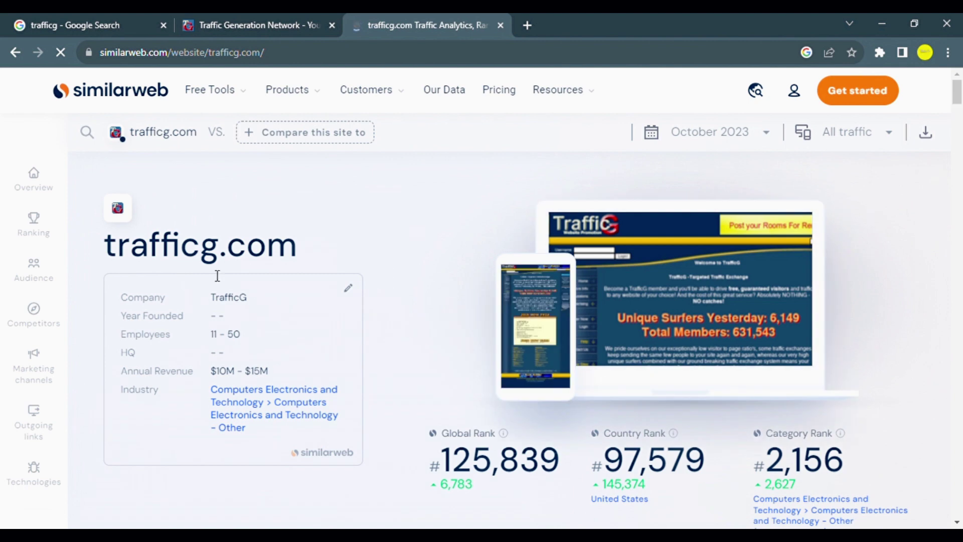
# Glance back at the TrafficG page, then examine trafficg.com's company details, ranks and visit figures in the Similarweb overview.
pyautogui.click(264, 23)
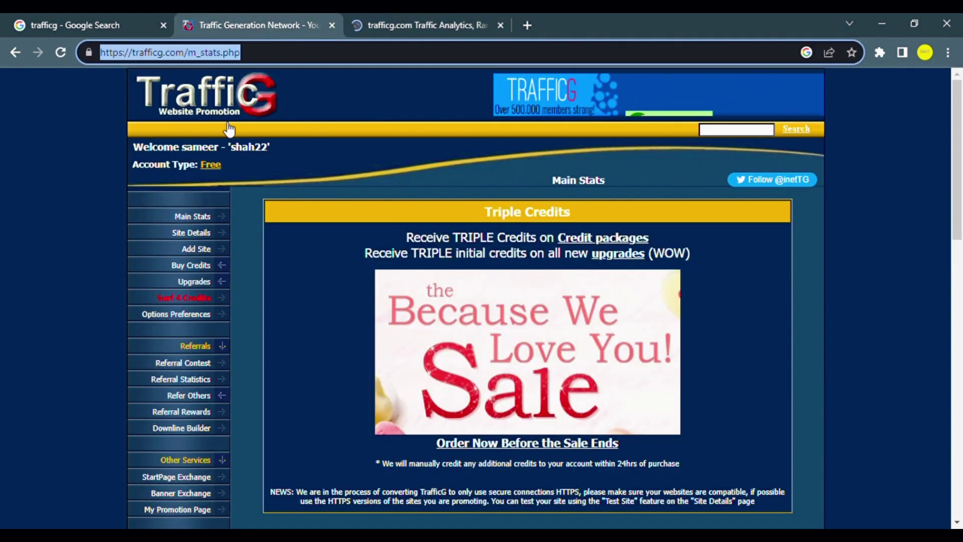
pyautogui.click(386, 24)
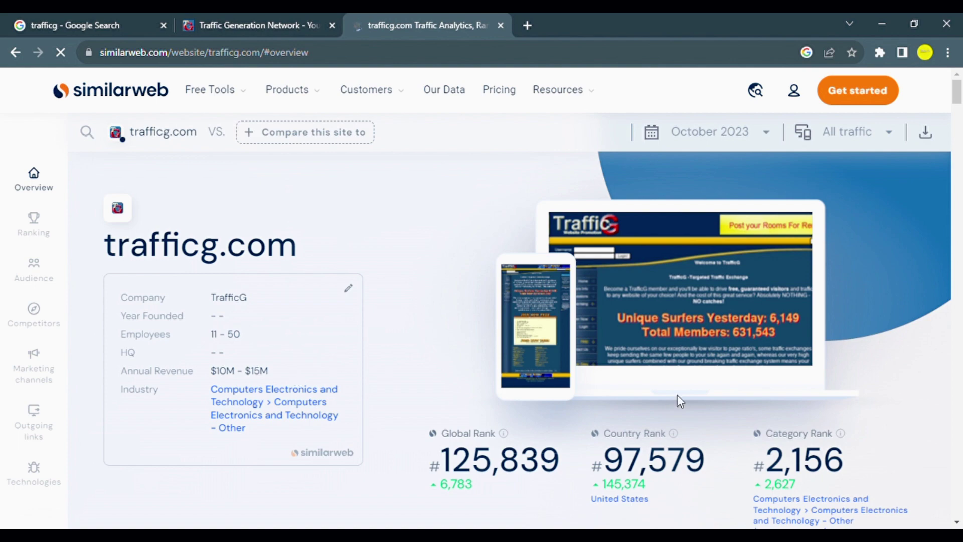
pyautogui.moveTo(958, 95); pyautogui.dragTo(957, 108)
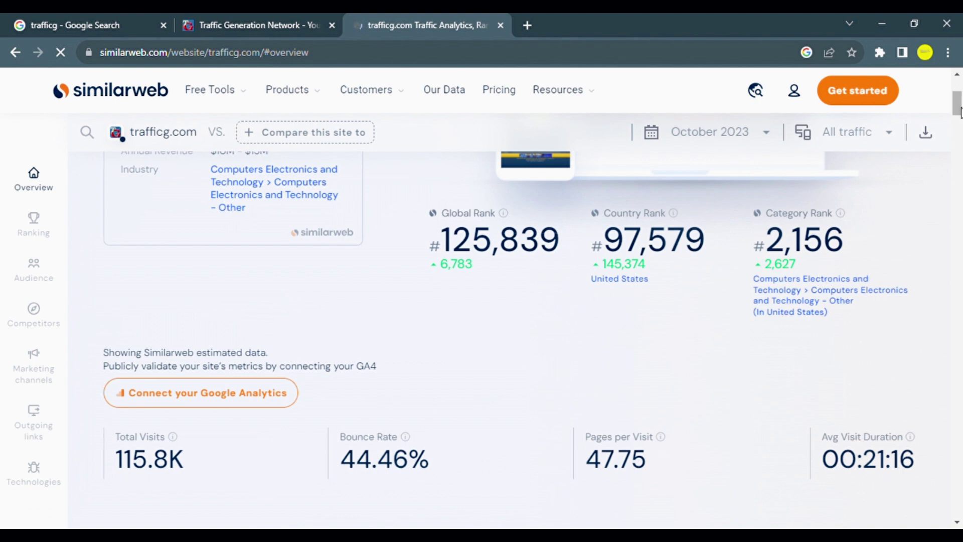
pyautogui.scroll(3, 959, 102)
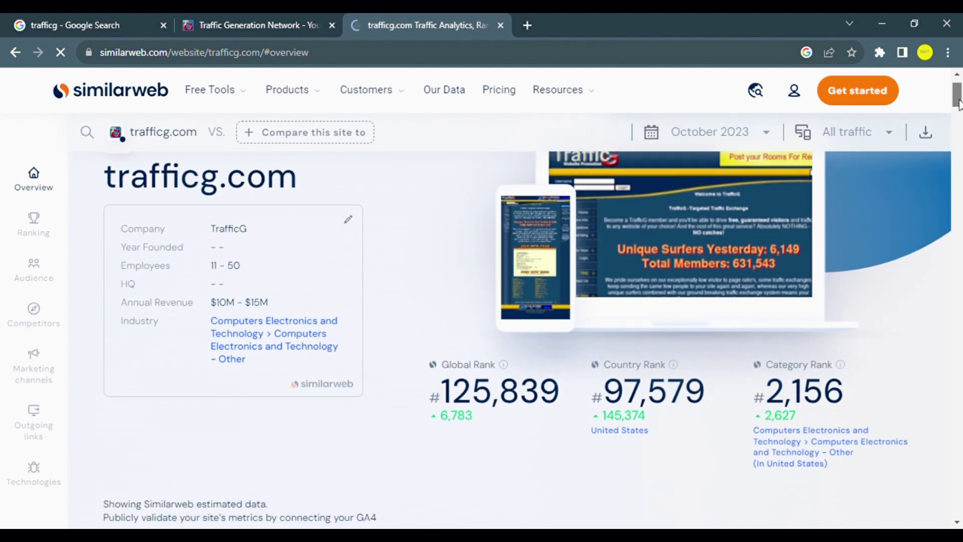
# Examine trafficg.com's engagement figures, its category ranking trend and the total visits chart for the last three months.
pyautogui.scroll(-2, 959, 102)
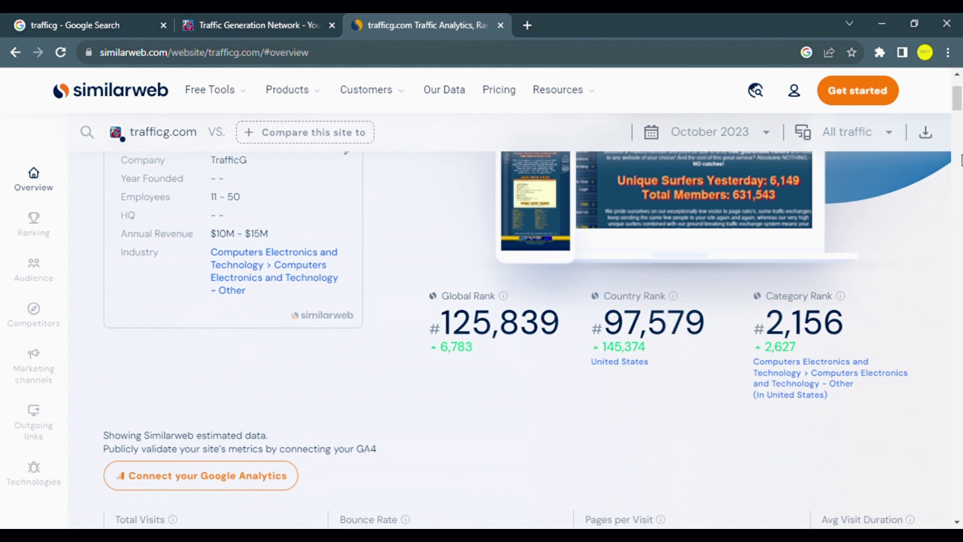
pyautogui.moveTo(958, 95); pyautogui.dragTo(959, 108)
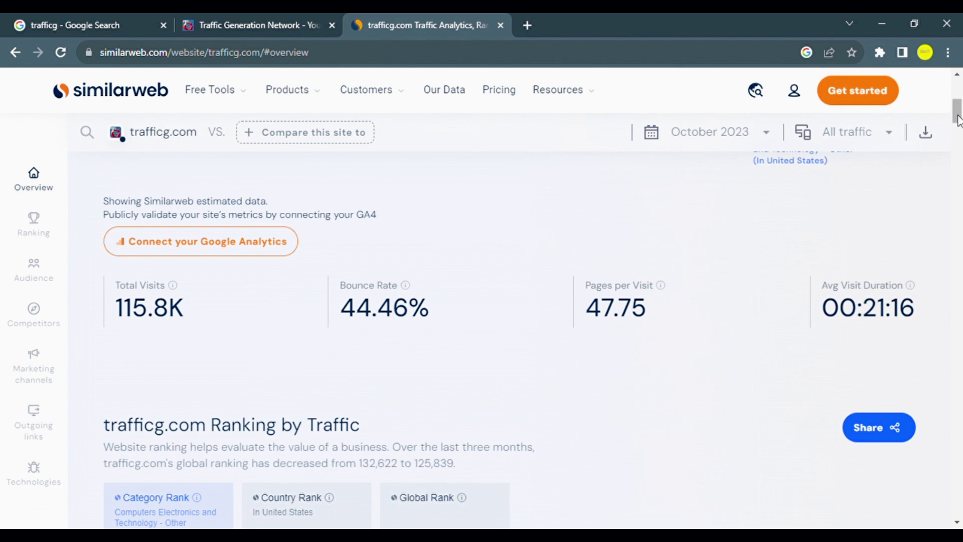
pyautogui.moveTo(958, 120); pyautogui.dragTo(958, 135)
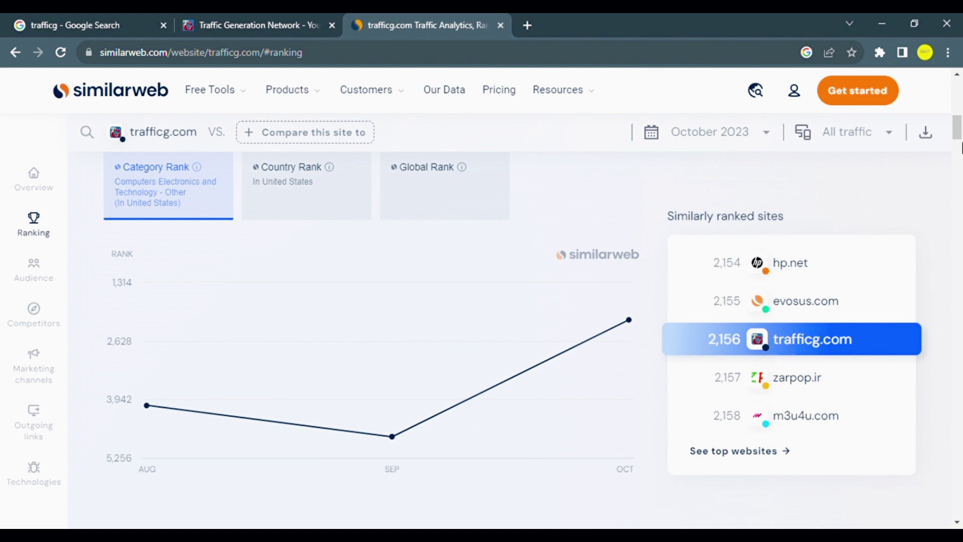
pyautogui.moveTo(619, 330)
pyautogui.moveTo(960, 139); pyautogui.dragTo(960, 161)
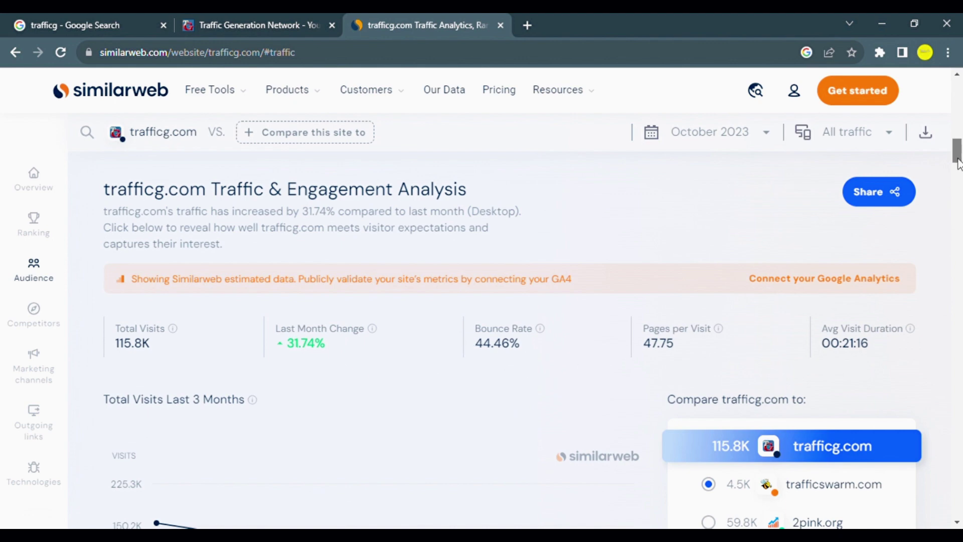
pyautogui.scroll(-4, 959, 180)
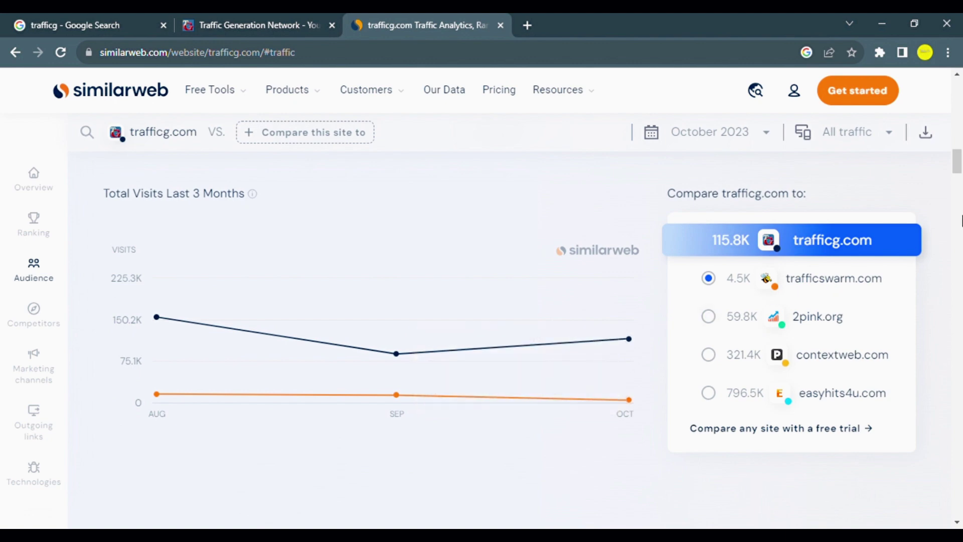
# Review trafficg.com's audience by top countries, gender and age demographics, and interests.
pyautogui.moveTo(960, 173); pyautogui.dragTo(960, 198)
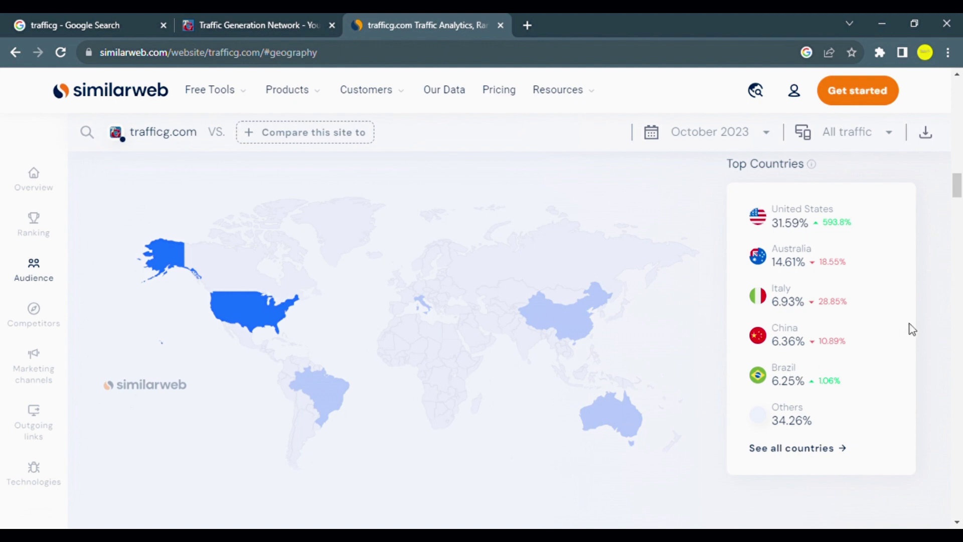
pyautogui.moveTo(958, 205); pyautogui.dragTo(957, 222)
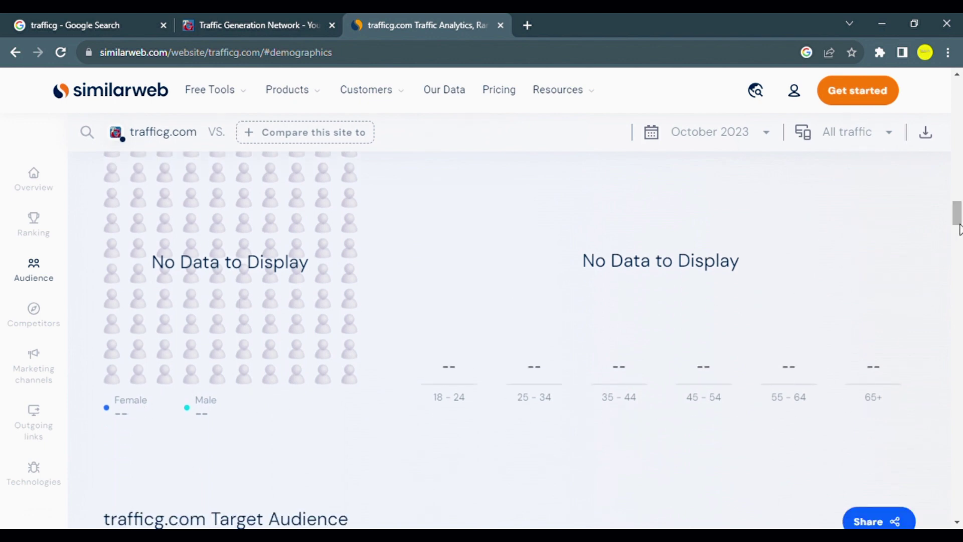
pyautogui.moveTo(958, 221); pyautogui.dragTo(955, 242)
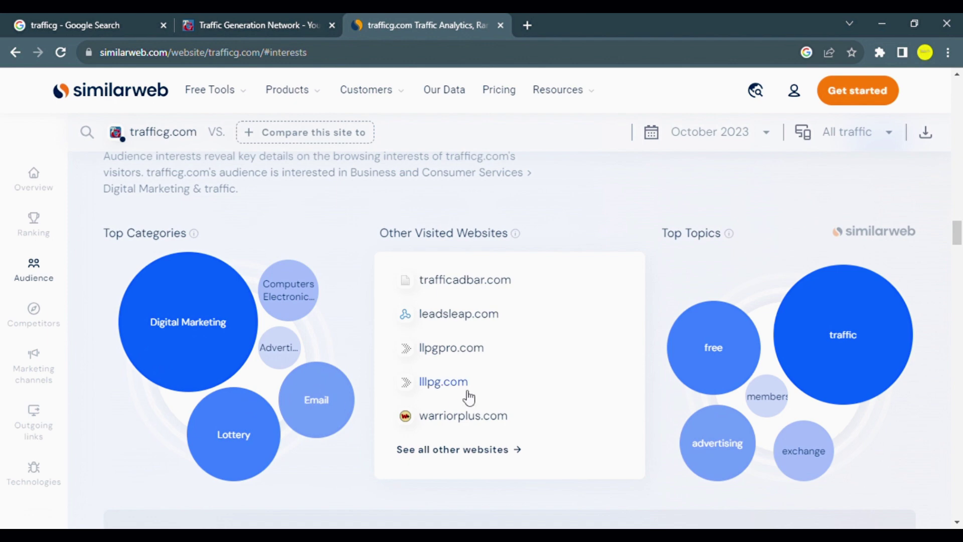
# Examine the affinity, monthly visits and category ranks of trafficg.com's competitors and similar sites, and return to the TrafficG Main Stats page.
pyautogui.moveTo(959, 240); pyautogui.dragTo(959, 269)
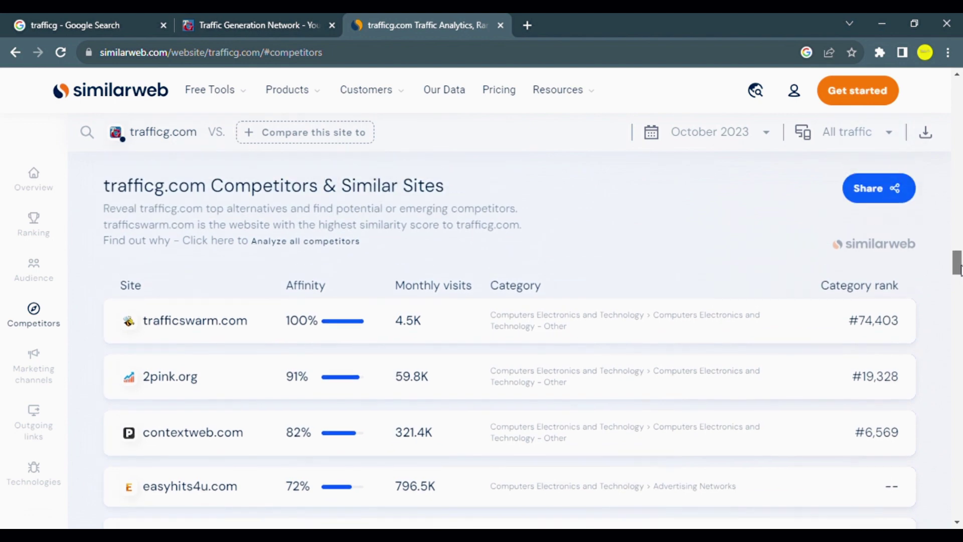
pyautogui.moveTo(699, 317)
pyautogui.moveTo(317, 312)
pyautogui.moveTo(958, 269); pyautogui.dragTo(958, 285)
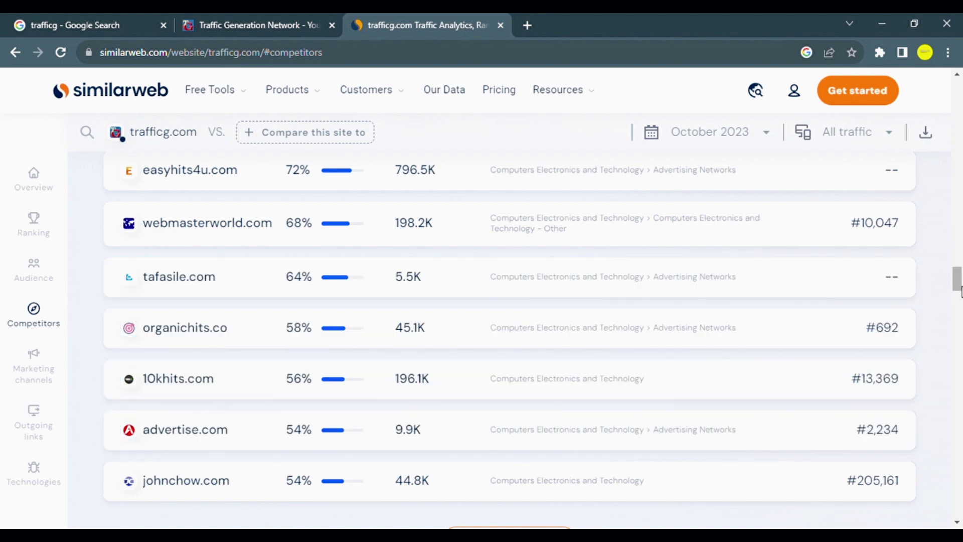
pyautogui.moveTo(960, 291)
pyautogui.mouseDown()
pyautogui.moveTo(961, 326)
pyautogui.moveTo(960, 276)
pyautogui.mouseUp()
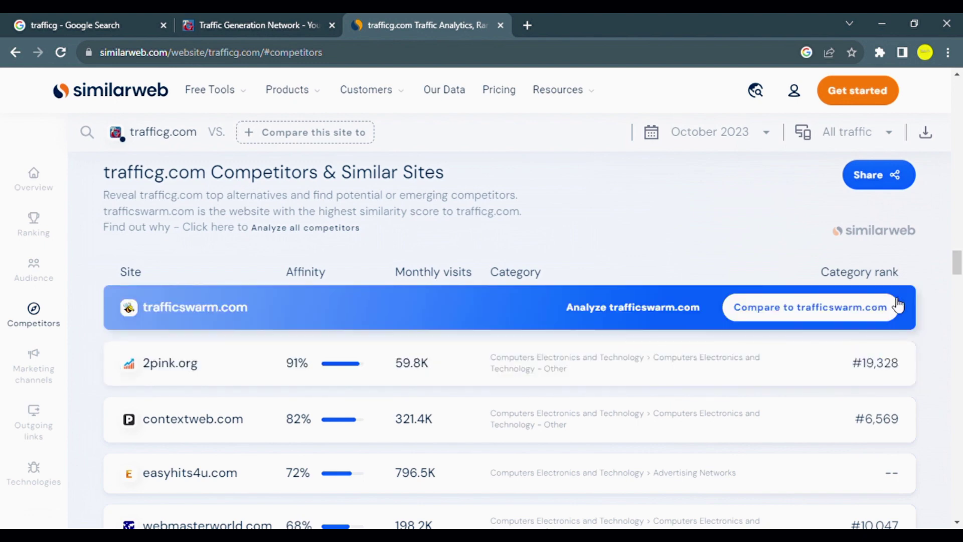
pyautogui.moveTo(958, 260)
pyautogui.mouseDown()
pyautogui.moveTo(957, 370)
pyautogui.moveTo(958, 258)
pyautogui.mouseUp()
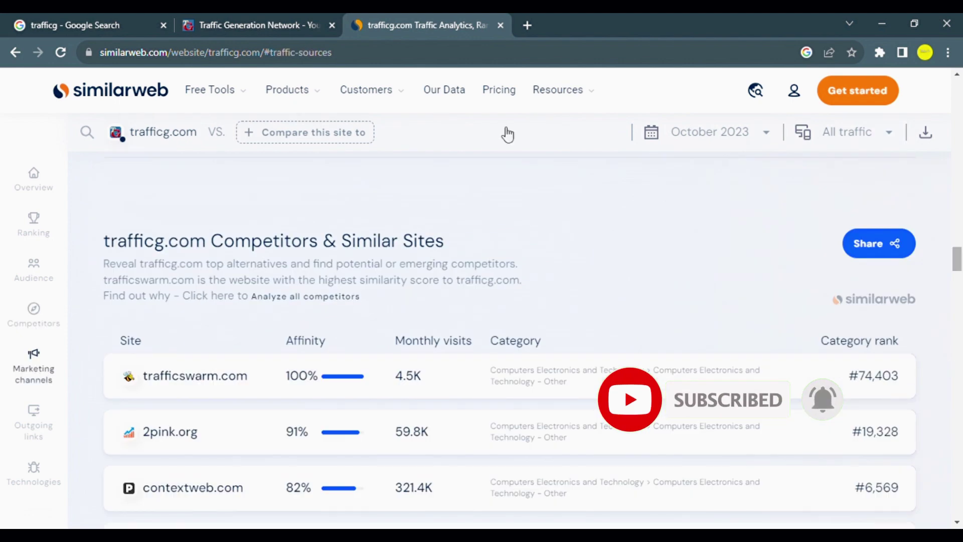
pyautogui.click(289, 22)
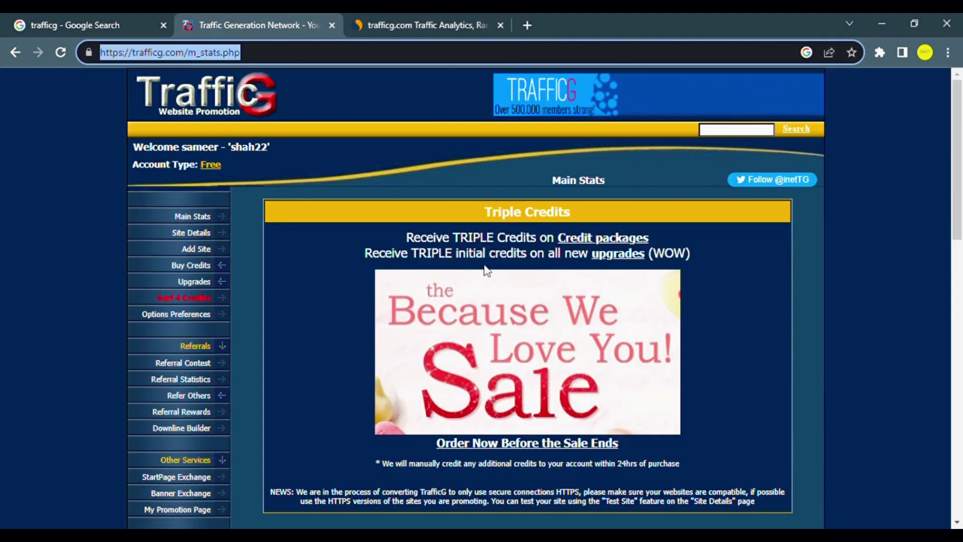